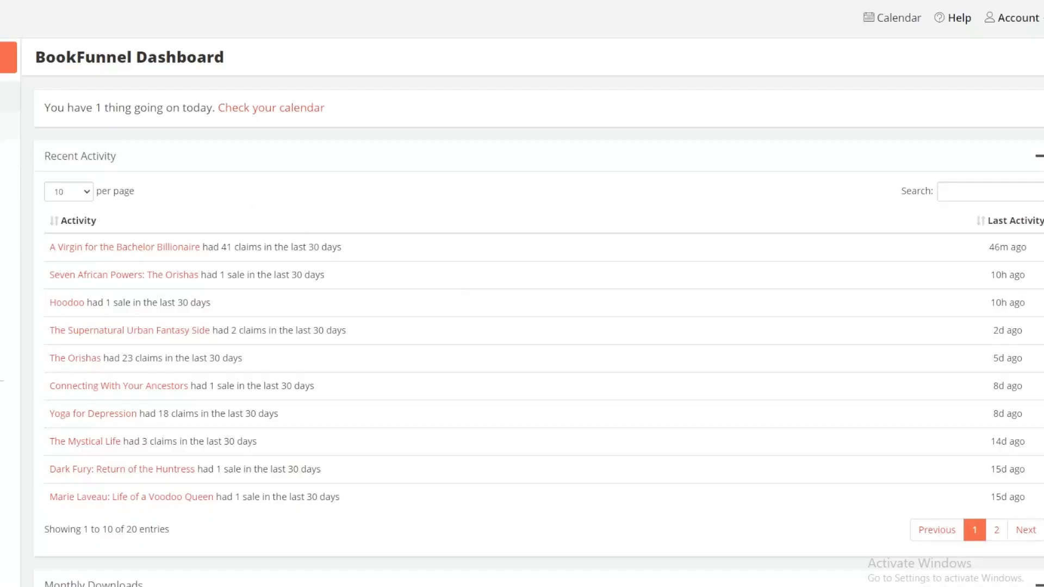
Step: Open the audiobooks list in the books library and start adding a new audiobook
click(9, 125)
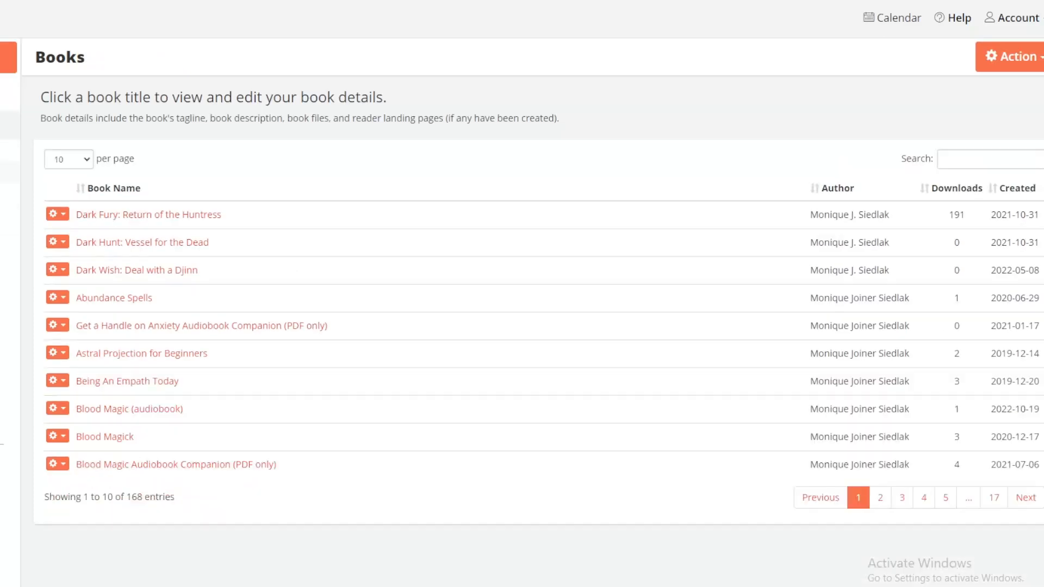
click(8, 171)
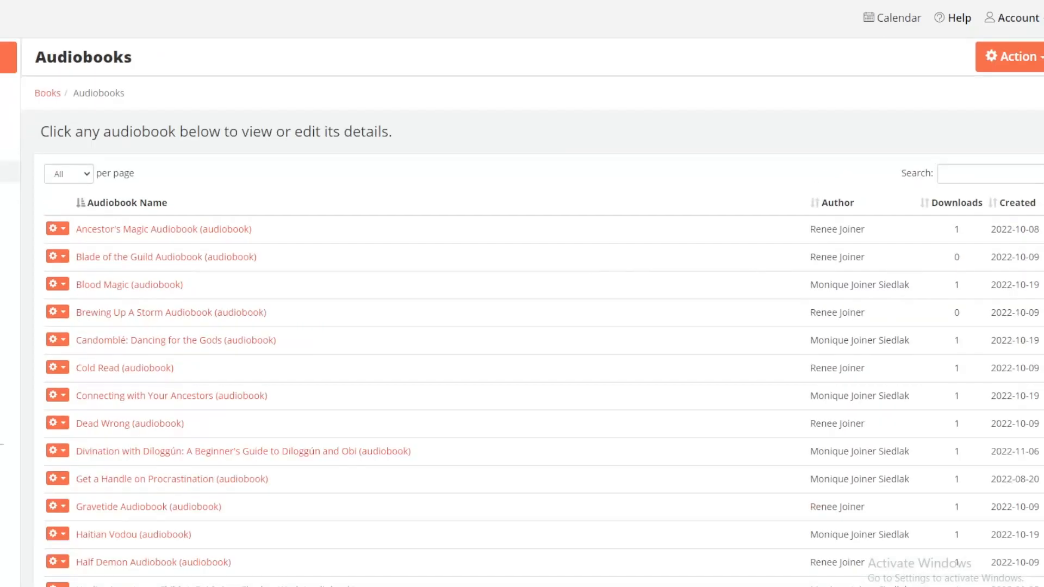
click(1024, 68)
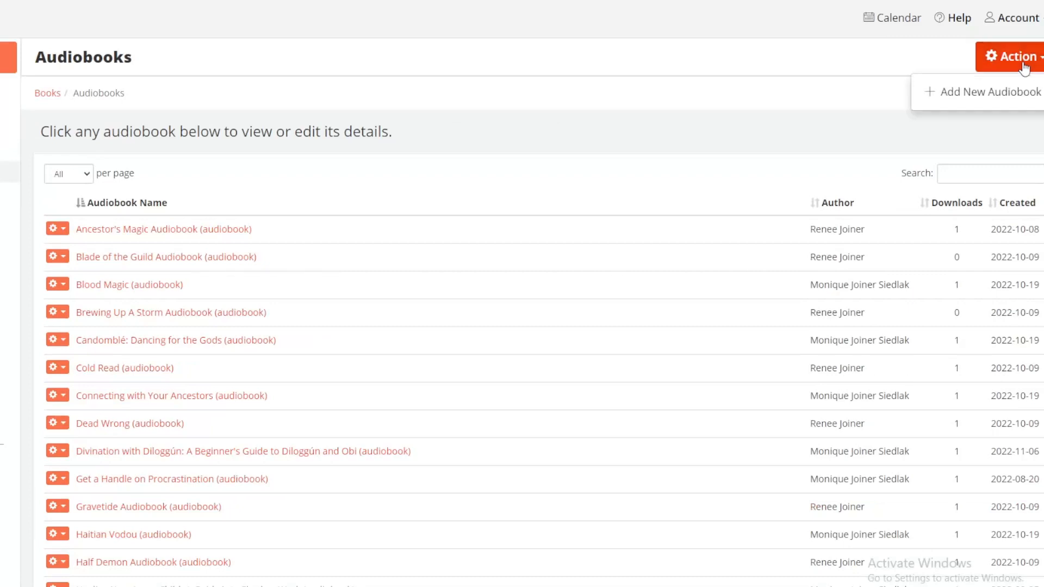
click(963, 104)
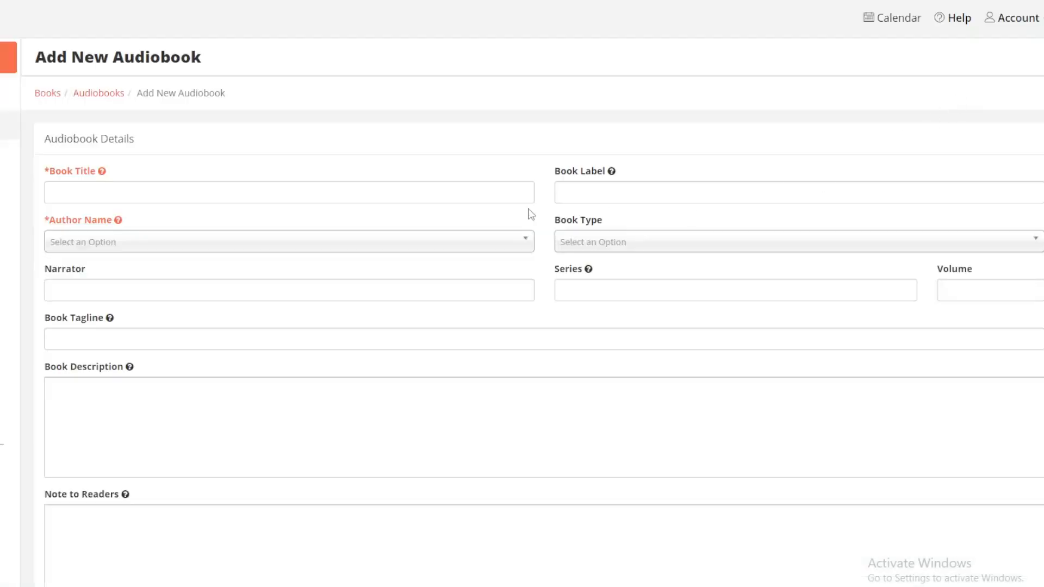
Step: Paste the book title and trim off the series part so it reads "Divination with Runes"
right_click(253, 189)
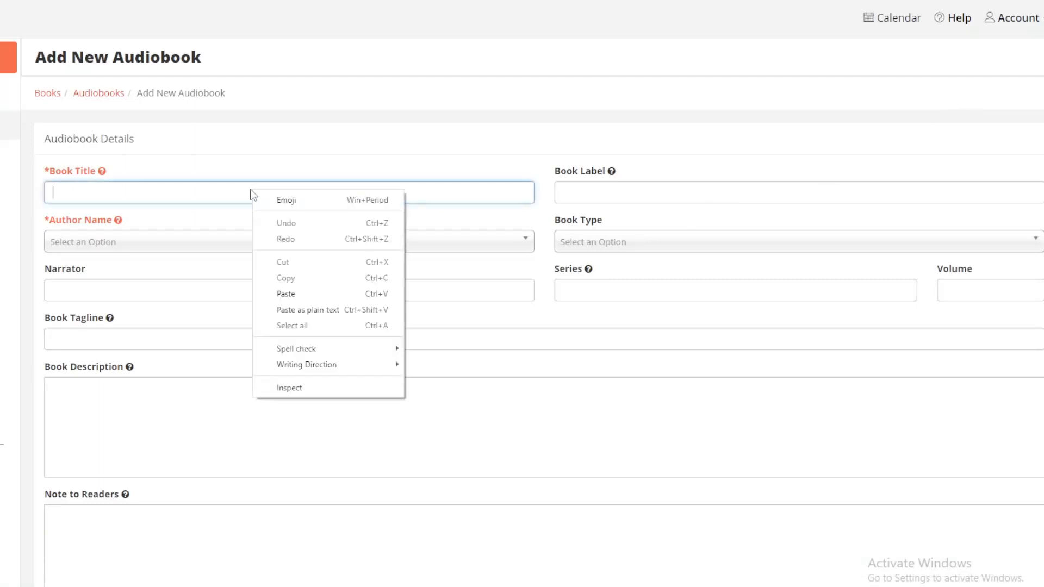
click(292, 311)
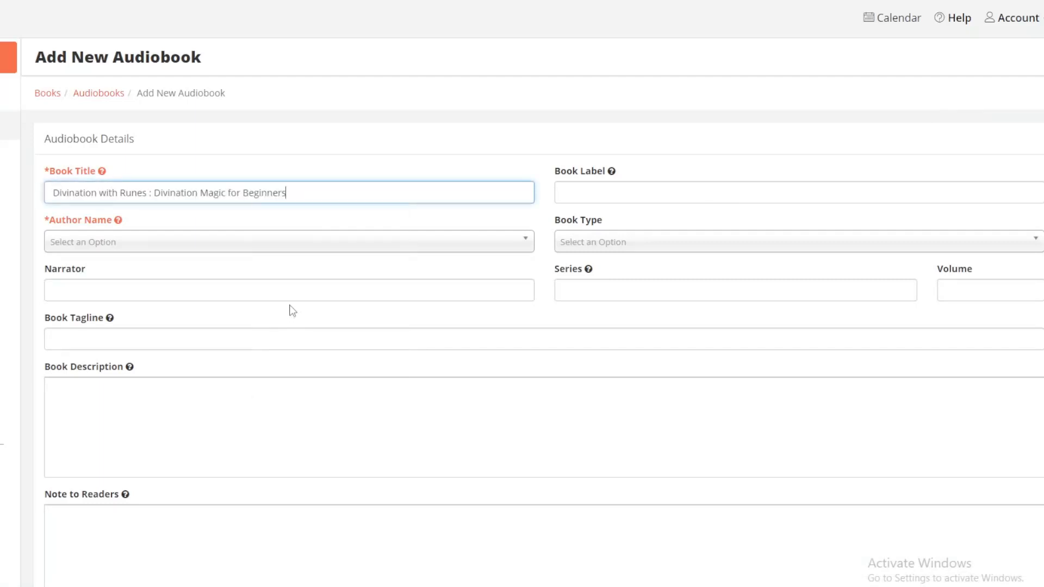
drag(305, 195, 146, 188)
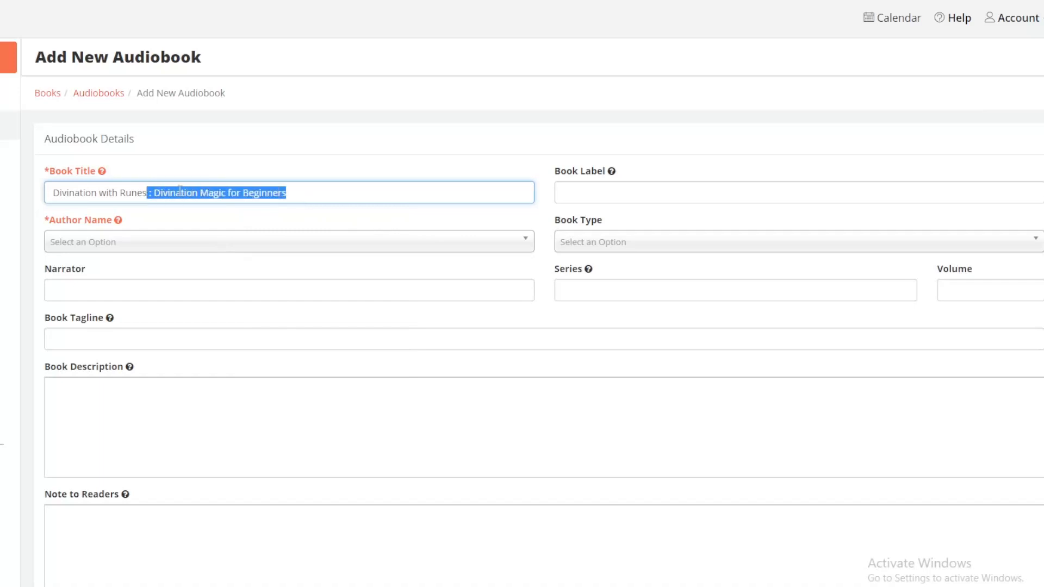
key(BackSpace)
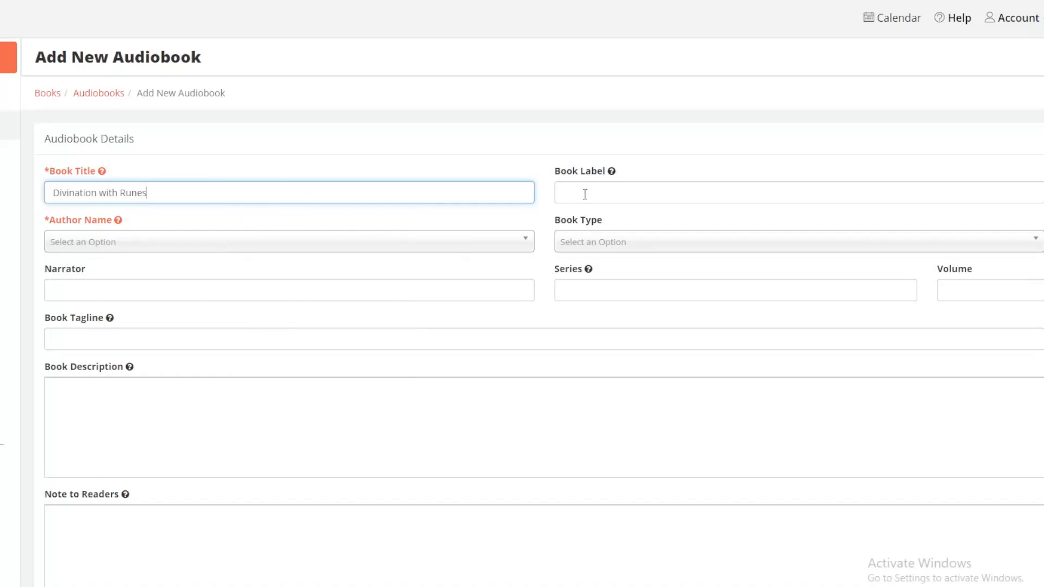
Step: Copy the book title "Divination with Runes" into the book label
drag(168, 196, 46, 188)
right_click(82, 195)
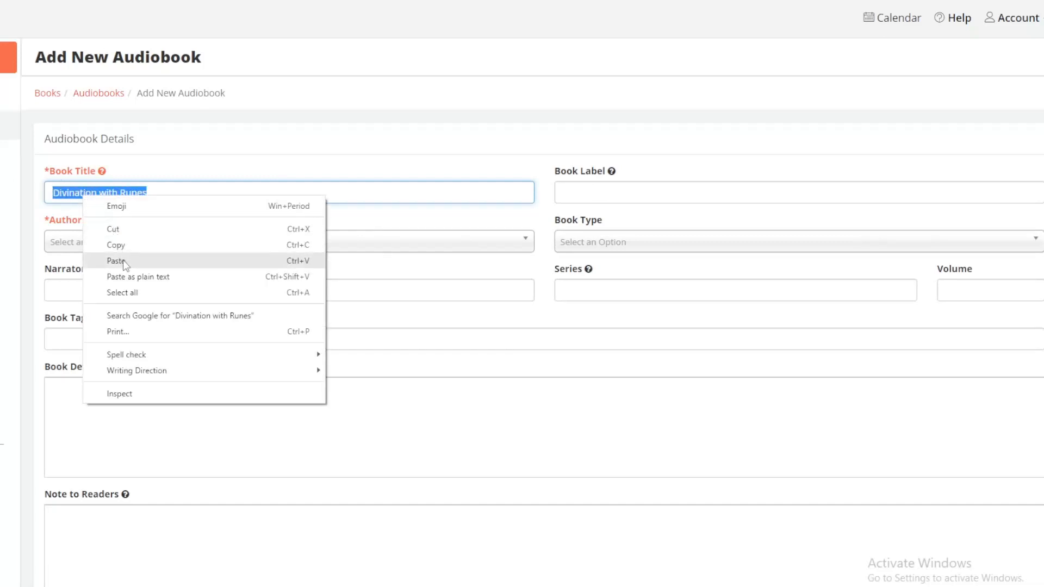
click(130, 246)
click(565, 192)
right_click(569, 195)
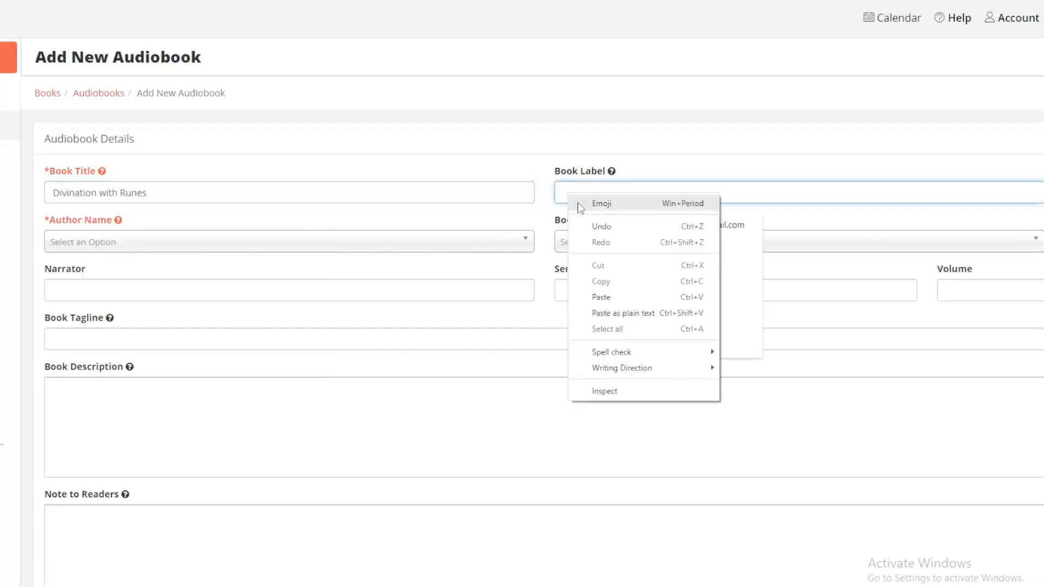
click(601, 297)
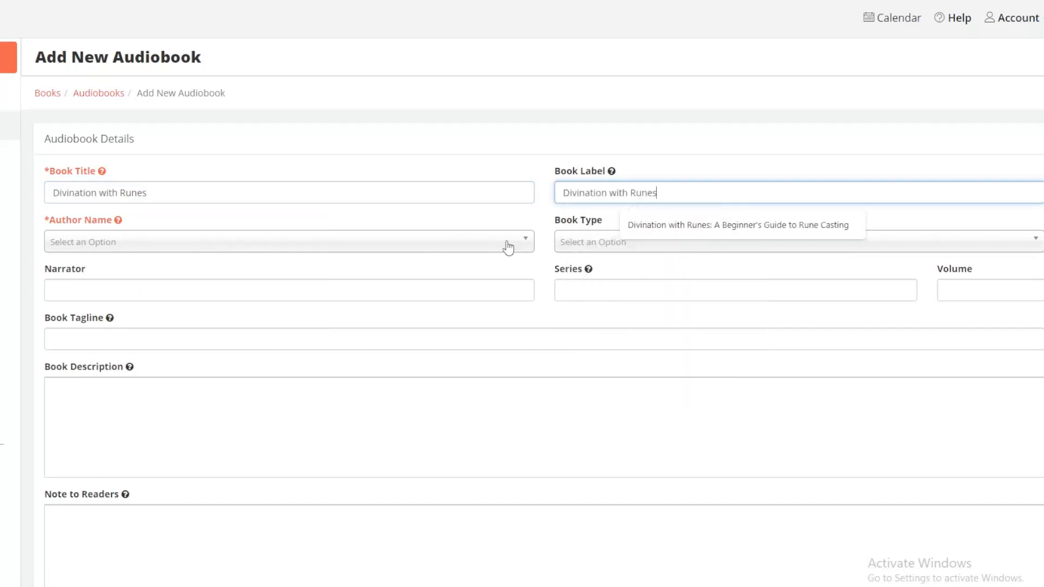
click(523, 180)
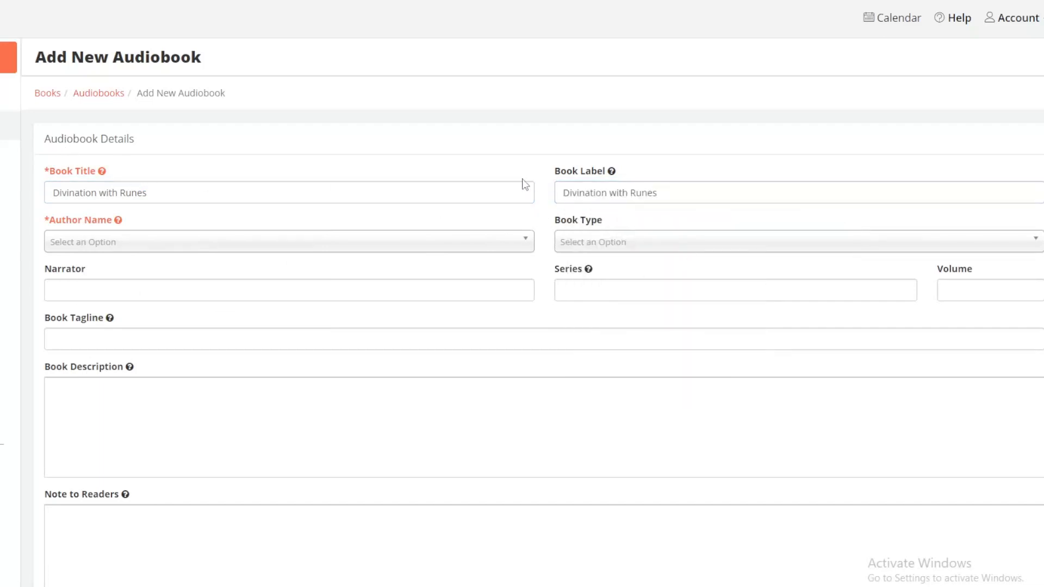
Step: Set the author name to the second listed author and the book type to Other
click(525, 242)
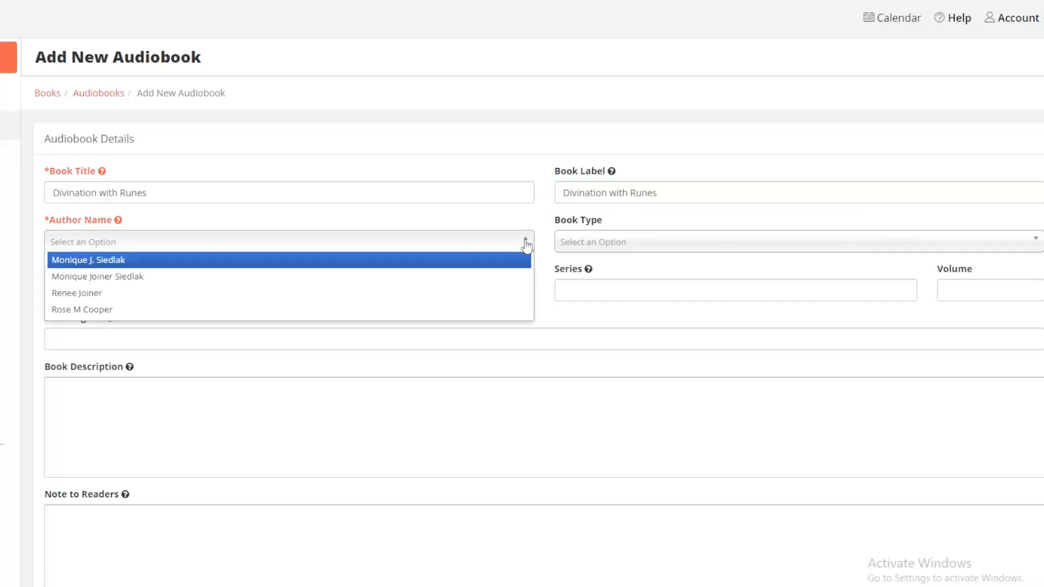
click(462, 277)
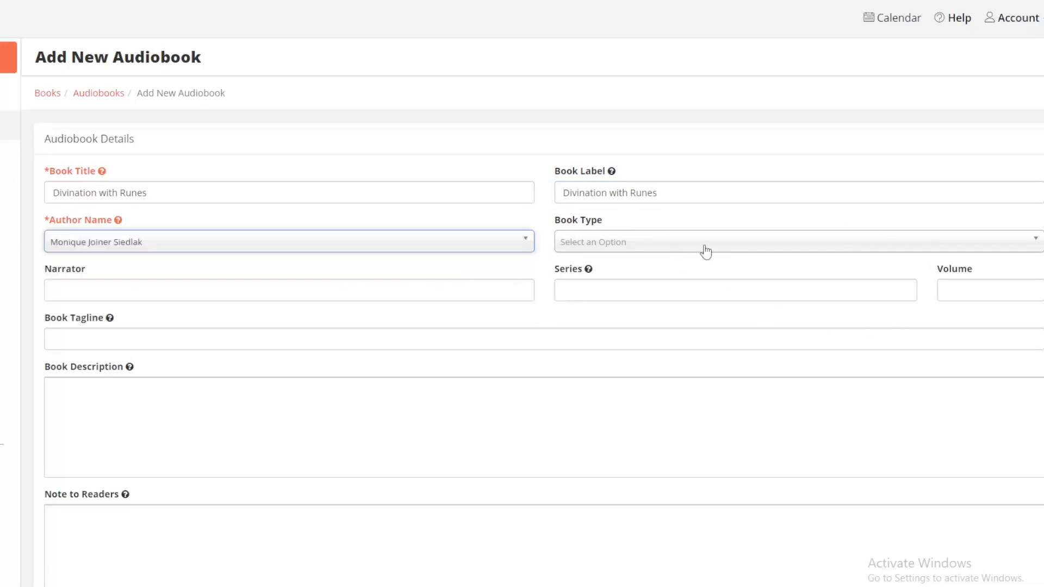
click(1036, 241)
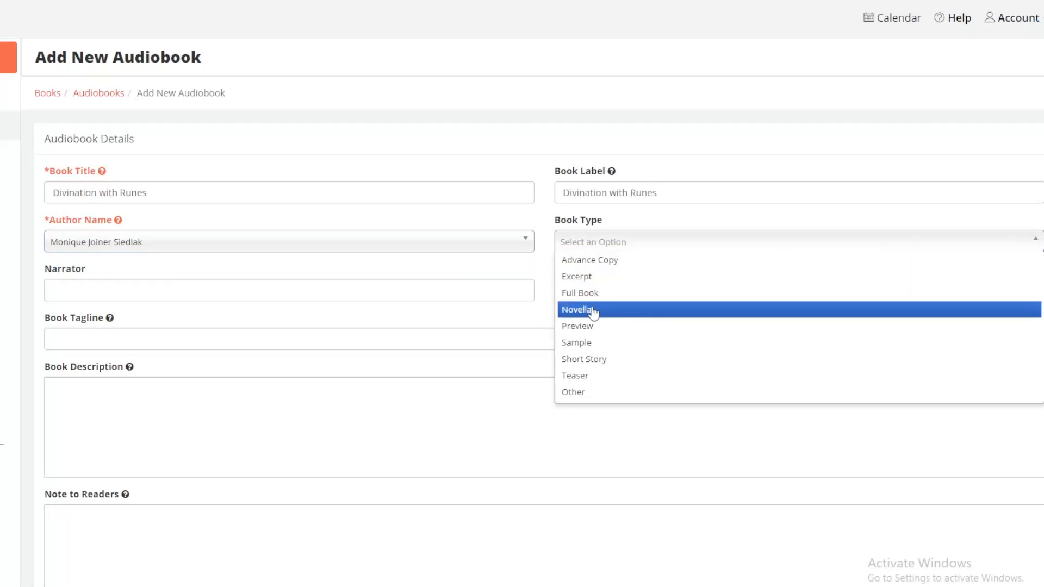
click(618, 393)
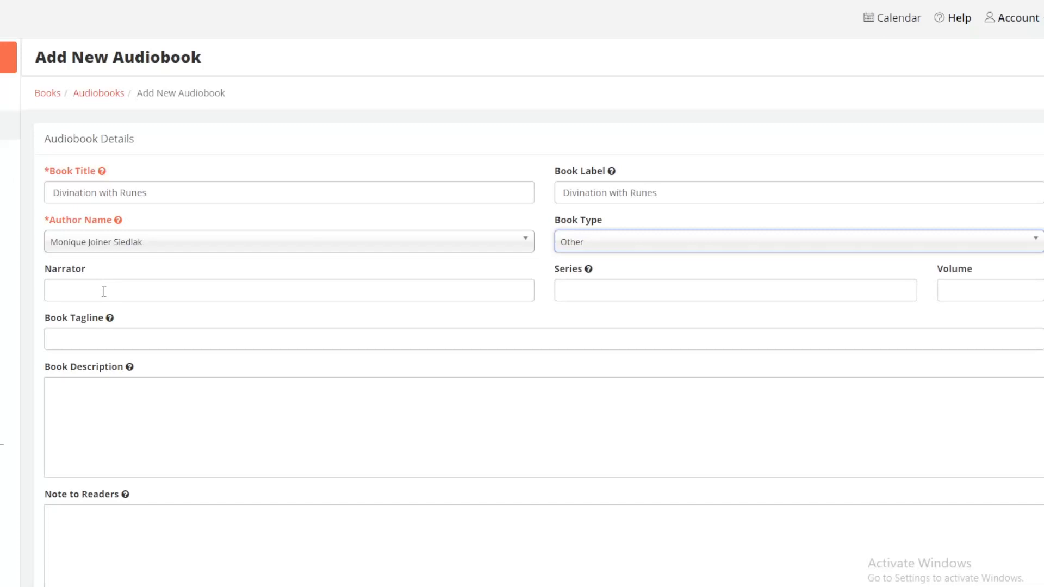
Step: Enter the narrator's name, set the series to "Divination Magic for Beginners" and the volume to 1
right_click(186, 292)
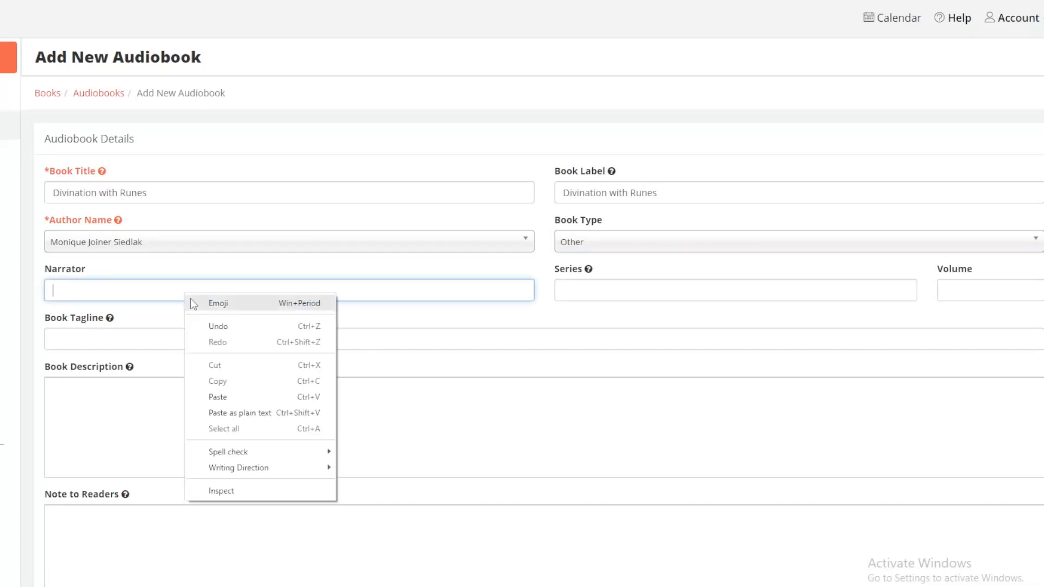
click(218, 397)
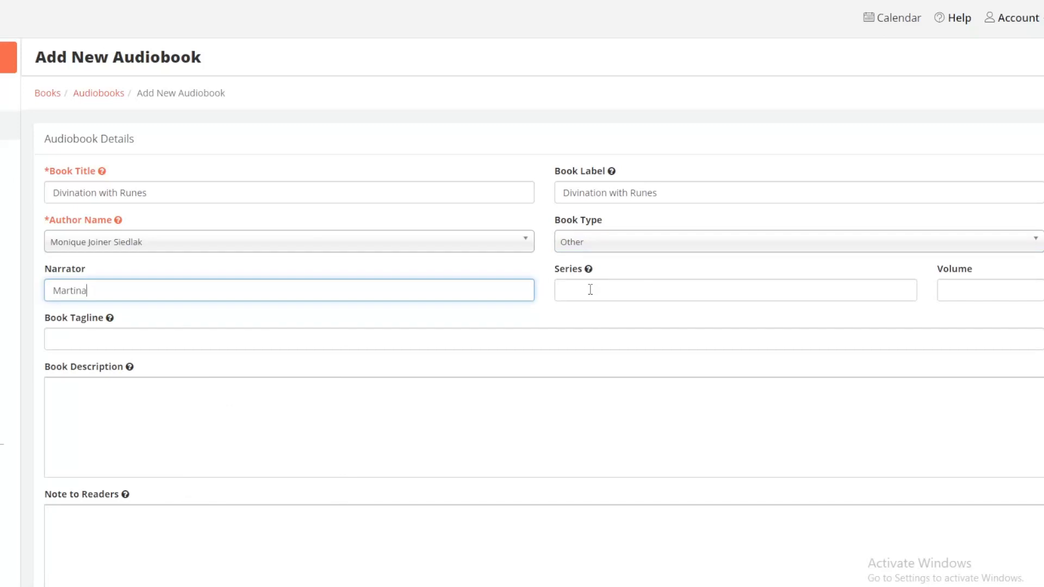
right_click(608, 288)
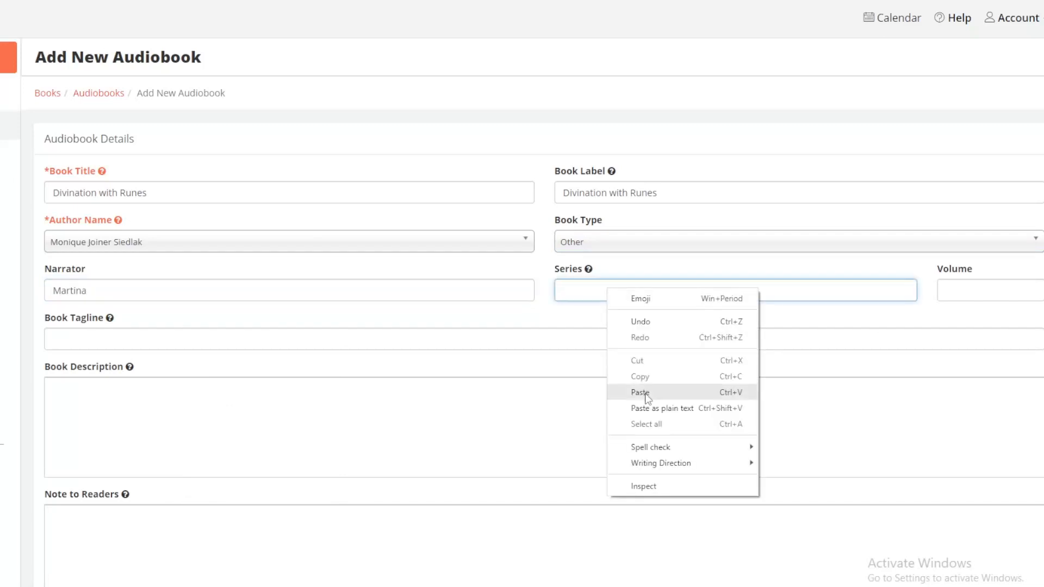
click(647, 398)
click(981, 293)
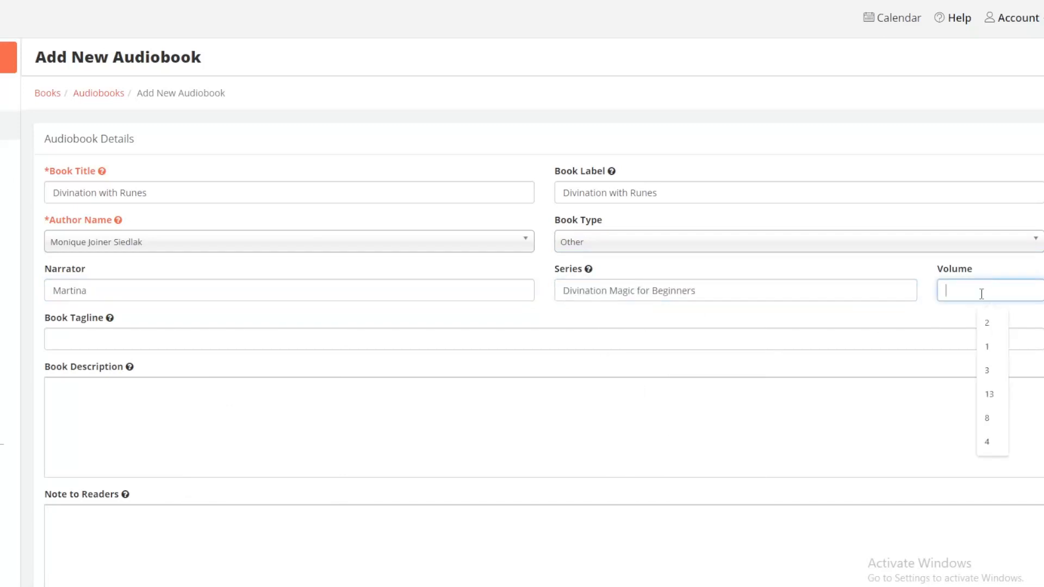
text(1)
Step: Paste the tagline "Dig into the rich history of runes and unlock the knowledge of their power." and fill in the formatted book description
click(130, 339)
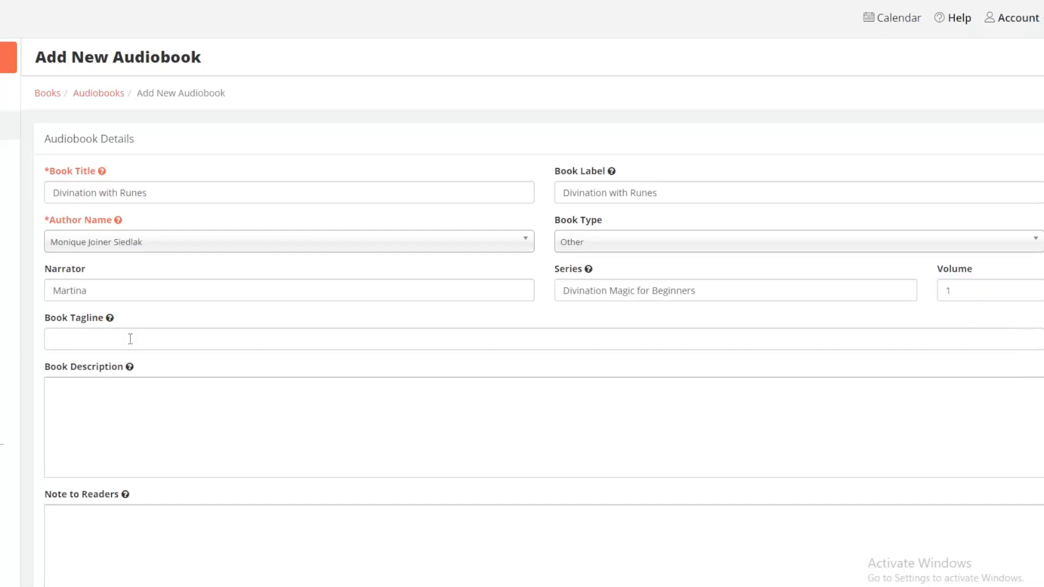
right_click(130, 339)
click(162, 444)
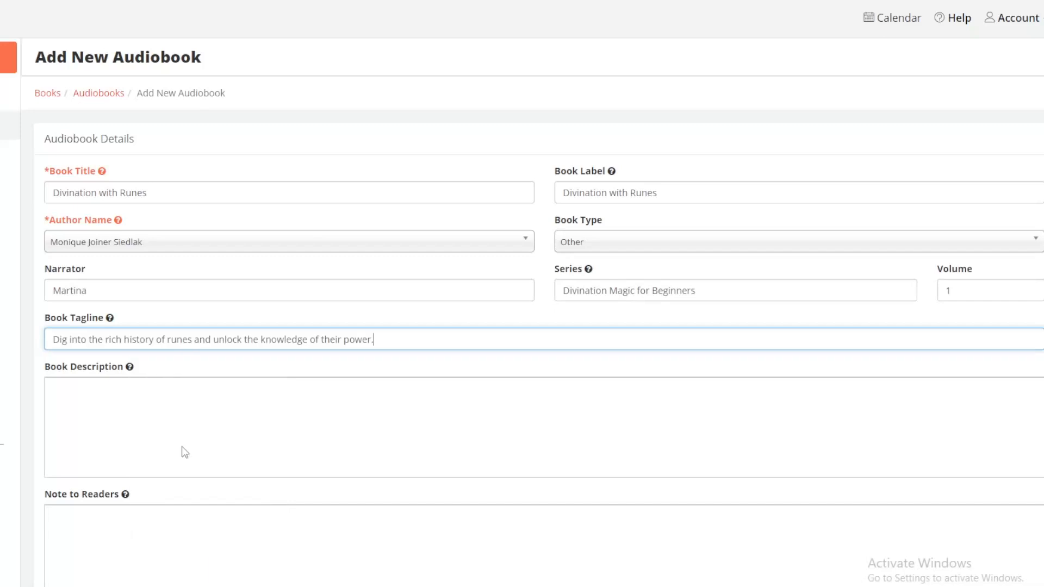
right_click(96, 391)
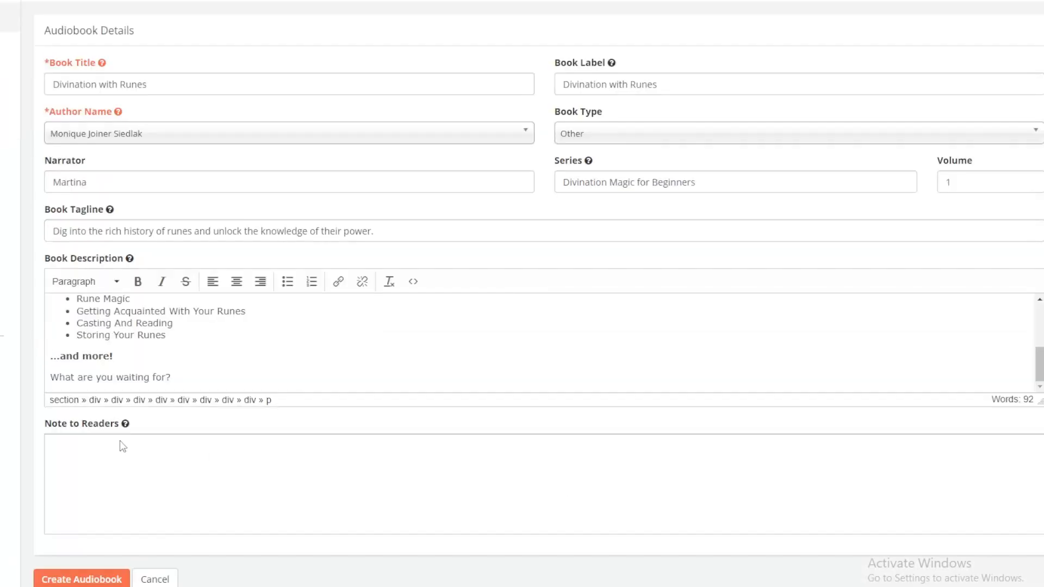
Step: Paste a note to readers about downloading the free PDF companion document, add a blank line after it, and create the audiobook
click(110, 449)
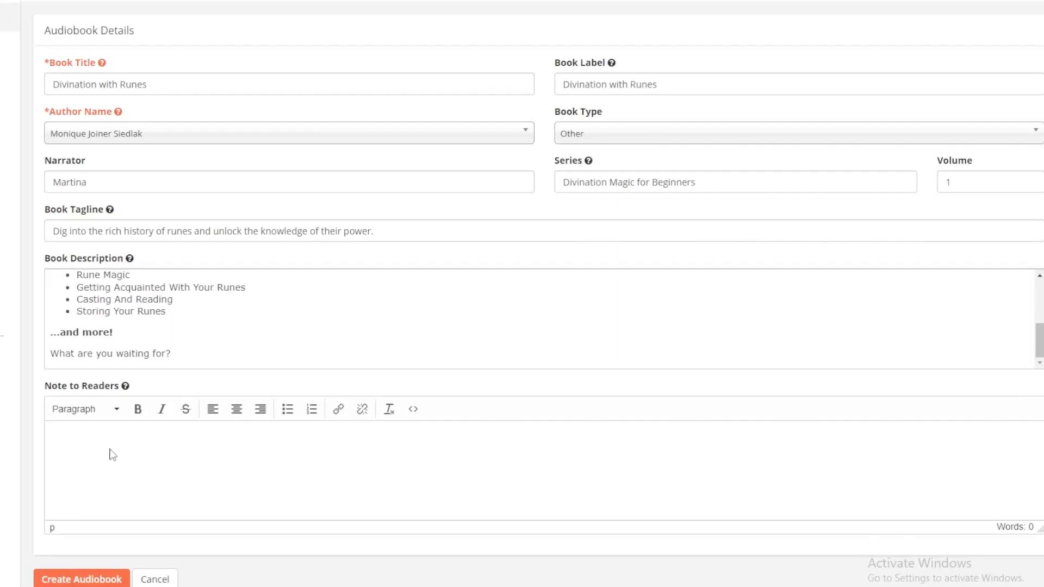
right_click(56, 436)
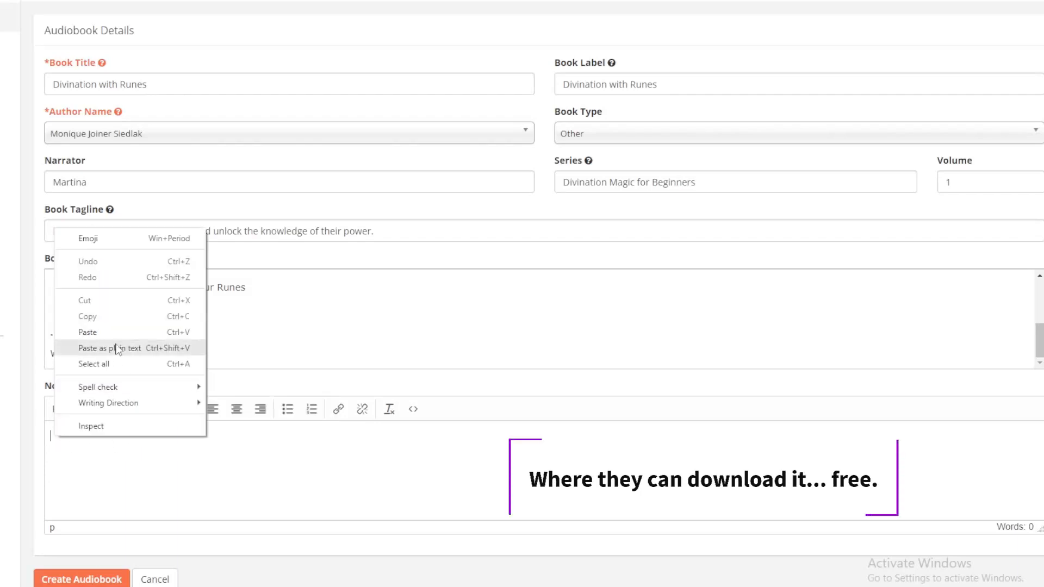
click(116, 335)
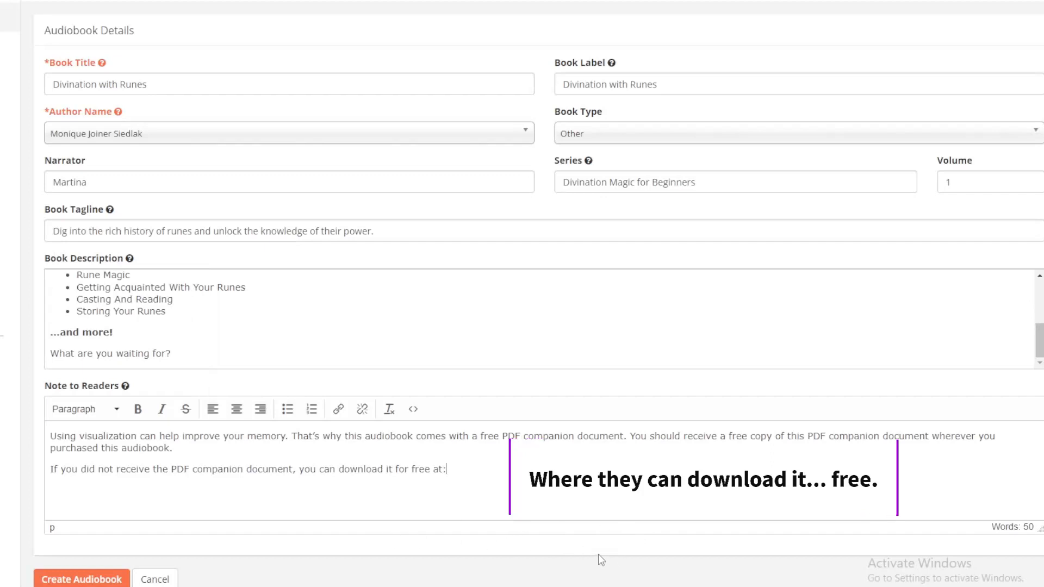
key(Return)
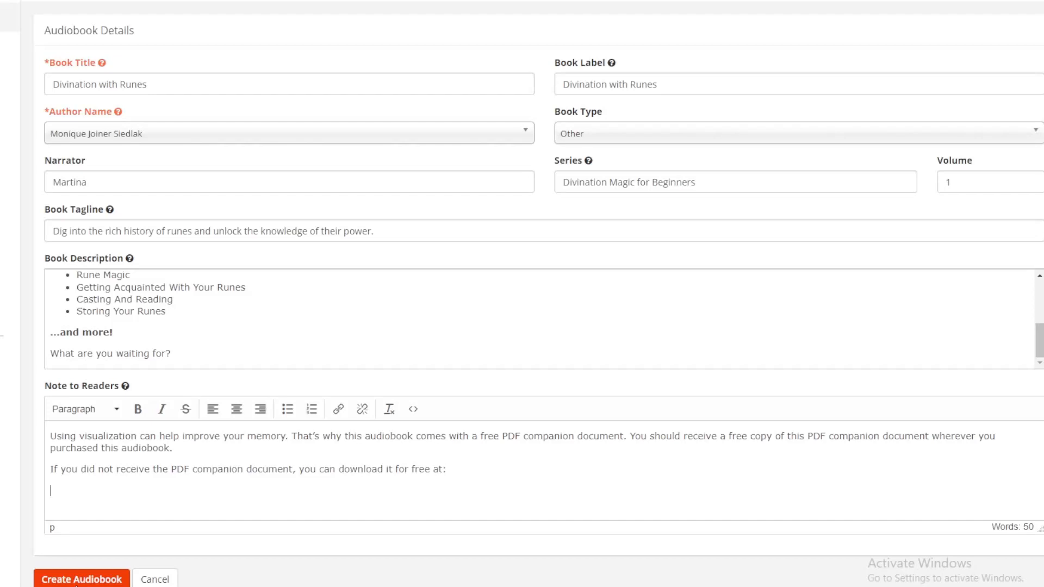
click(77, 580)
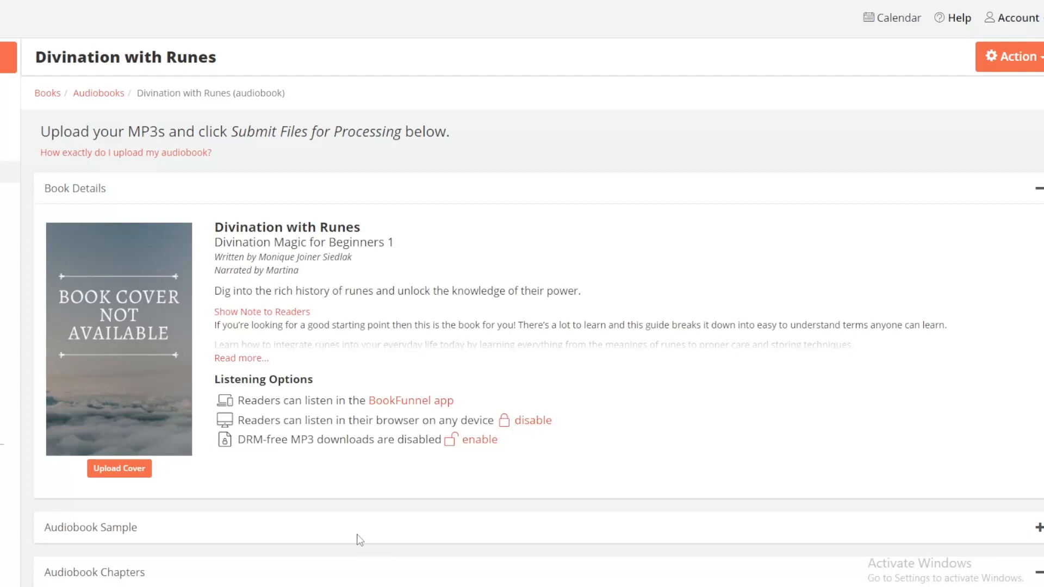
Step: Upload the Divination with Runes cover image and add Retail Sample.mp3 as the audiobook sample
click(124, 376)
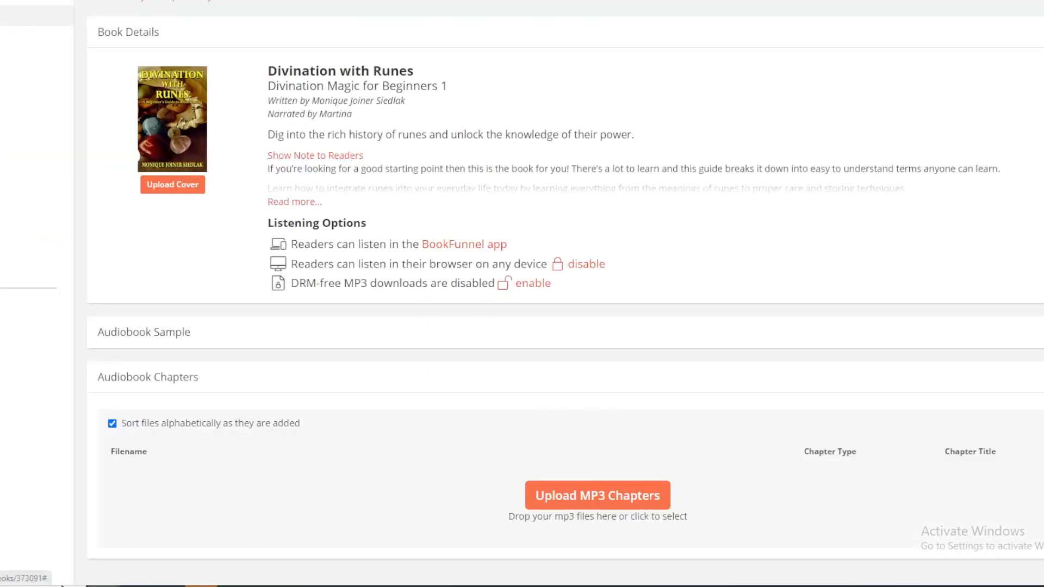
click(970, 330)
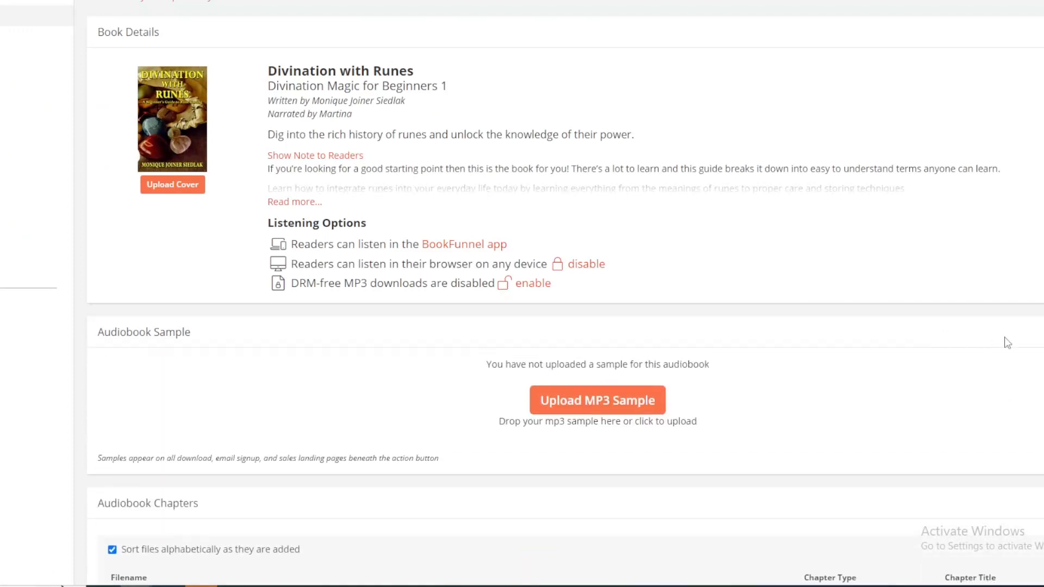
drag(1043, 343, 678, 414)
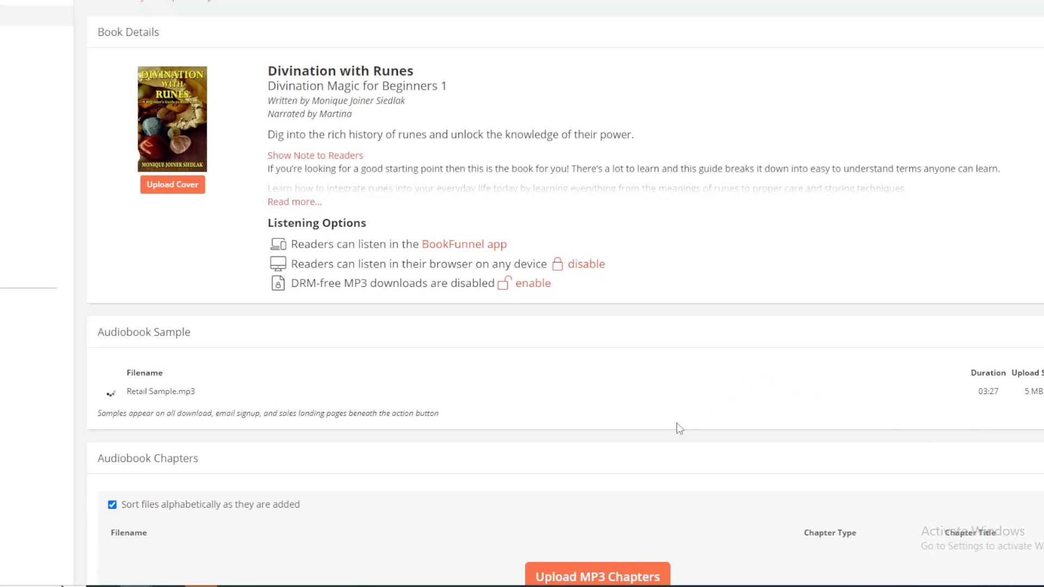
Step: Upload the audiobook chapter MP3s: Chapters 1 to 9, Closing Credits, Conclusion, Introduction and Opening Credits
scroll(761, 402, down, 1)
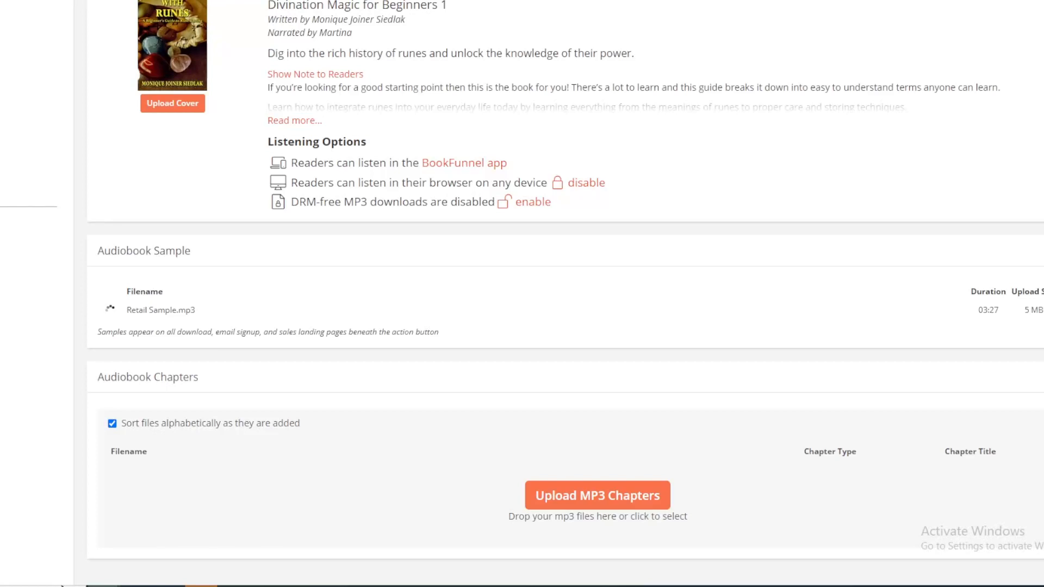
drag(648, 586, 624, 528)
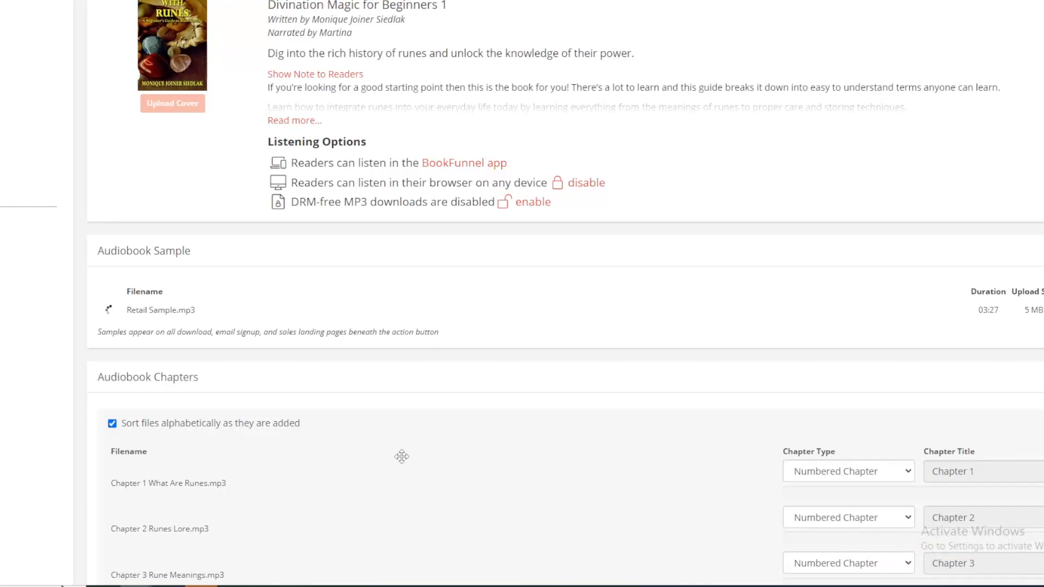
scroll(435, 438, down, 10)
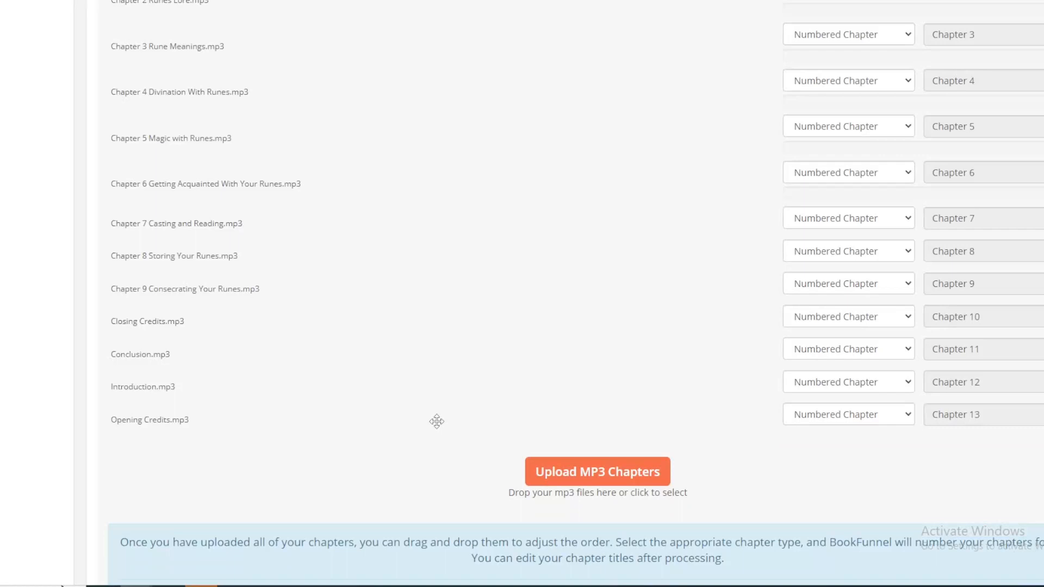
scroll(436, 421, down, 1)
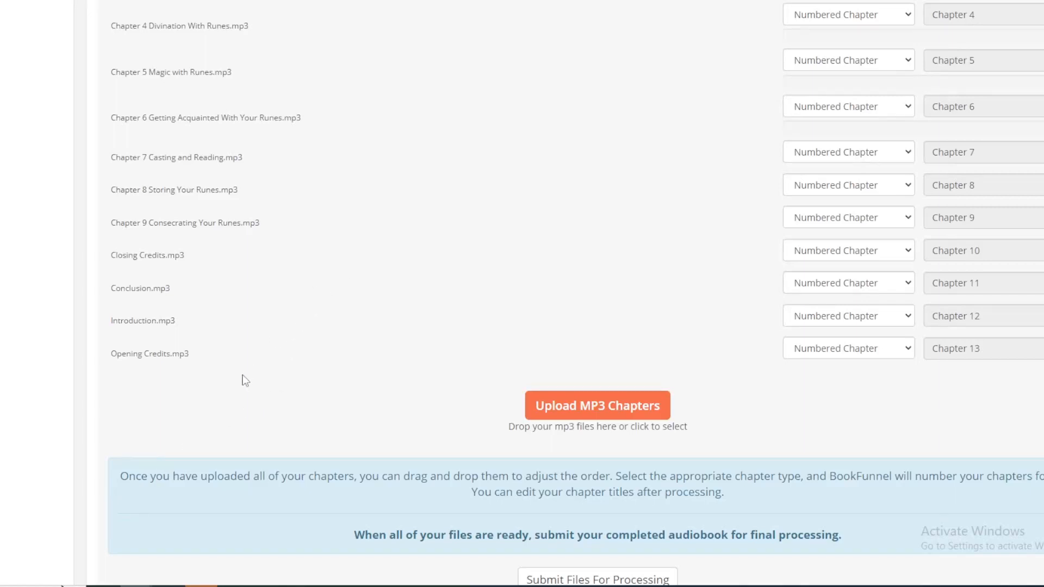
Step: Reorder the uploaded chapter files so Introduction.mp3 comes first, Opening Credits.mp3 second, and Closing Credits.mp3 last after Conclusion.mp3
scroll(833, 83, up, 1)
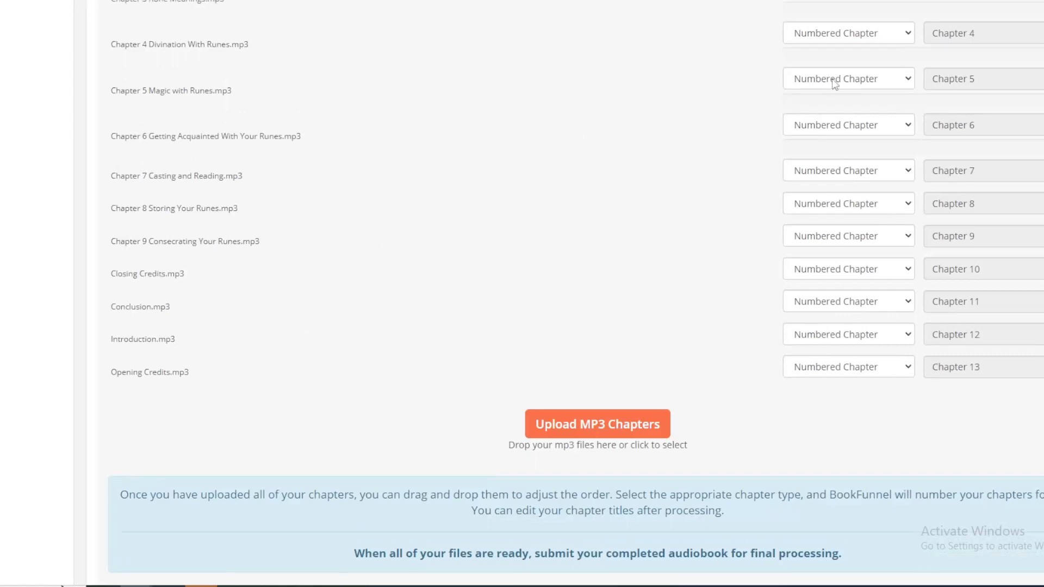
scroll(799, 234, down, 1)
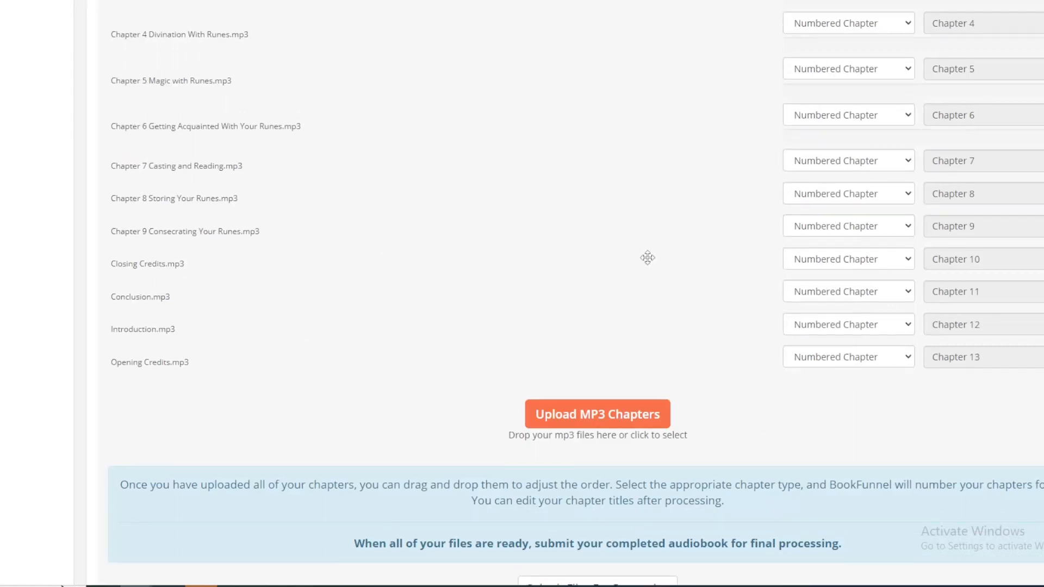
scroll(647, 257, up, 2)
scroll(637, 266, up, 1)
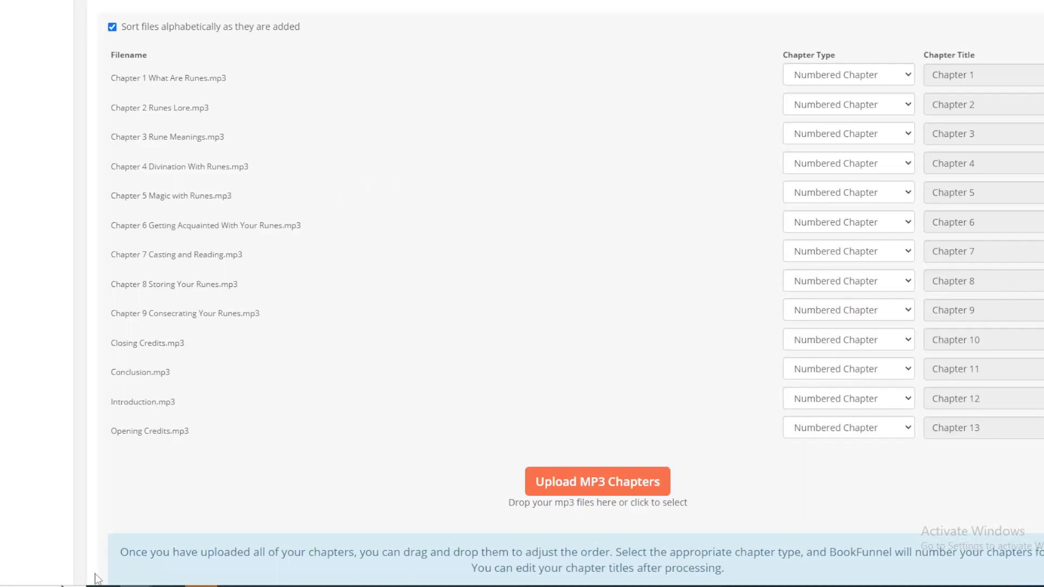
drag(153, 404, 142, 78)
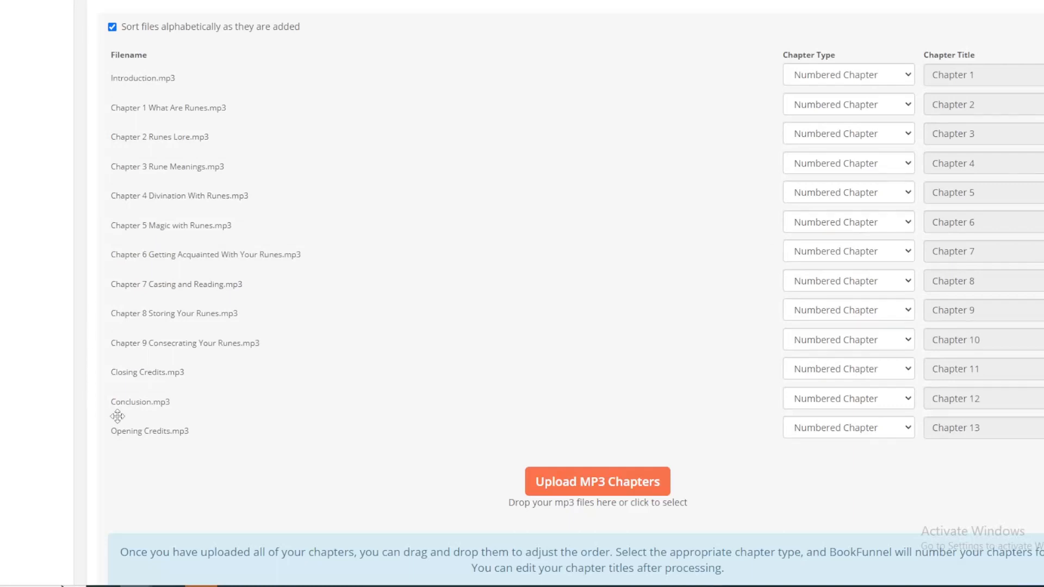
drag(145, 433, 165, 100)
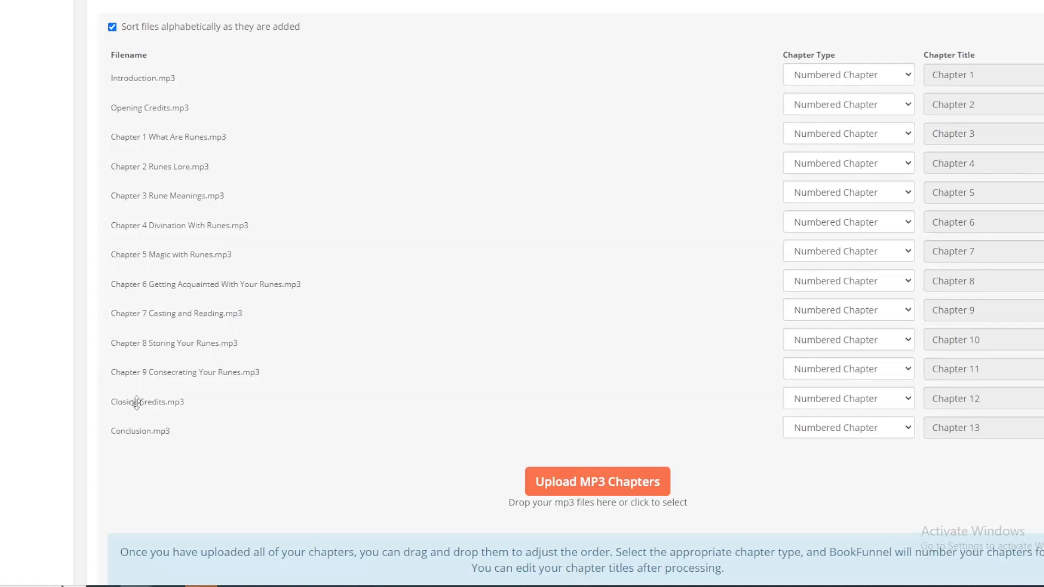
drag(136, 402, 135, 429)
Step: Set the chapter type of Introduction.mp3 to Introduction, and make Conclusion.mp3 a Custom chapter titled "Conclusion"
click(908, 77)
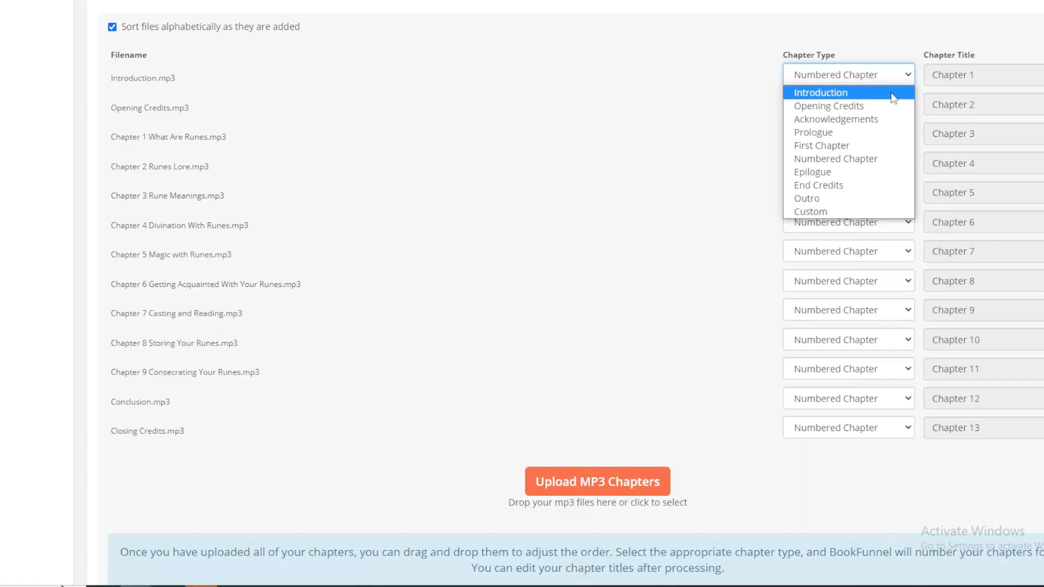
click(894, 93)
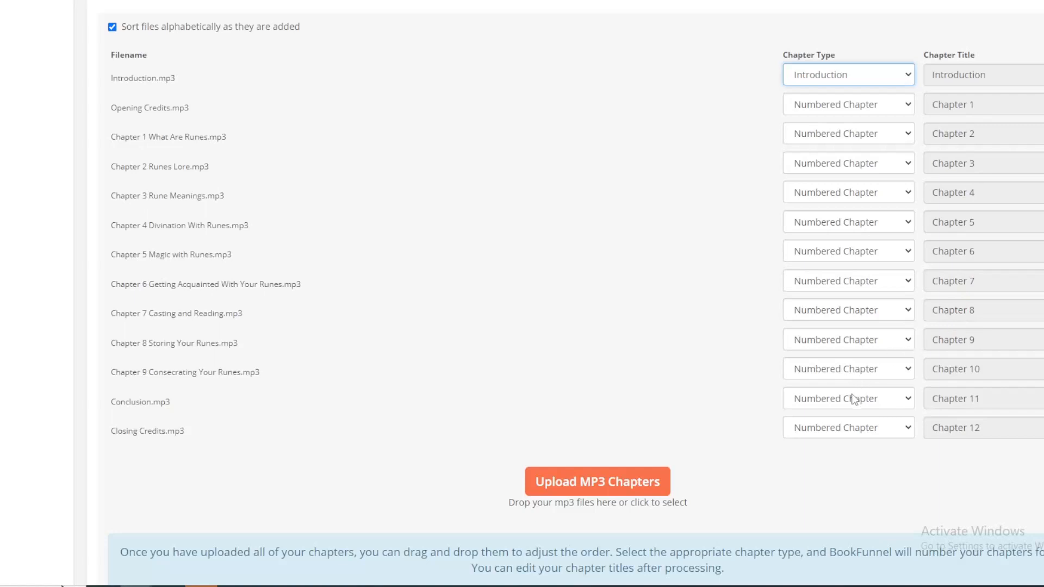
click(909, 403)
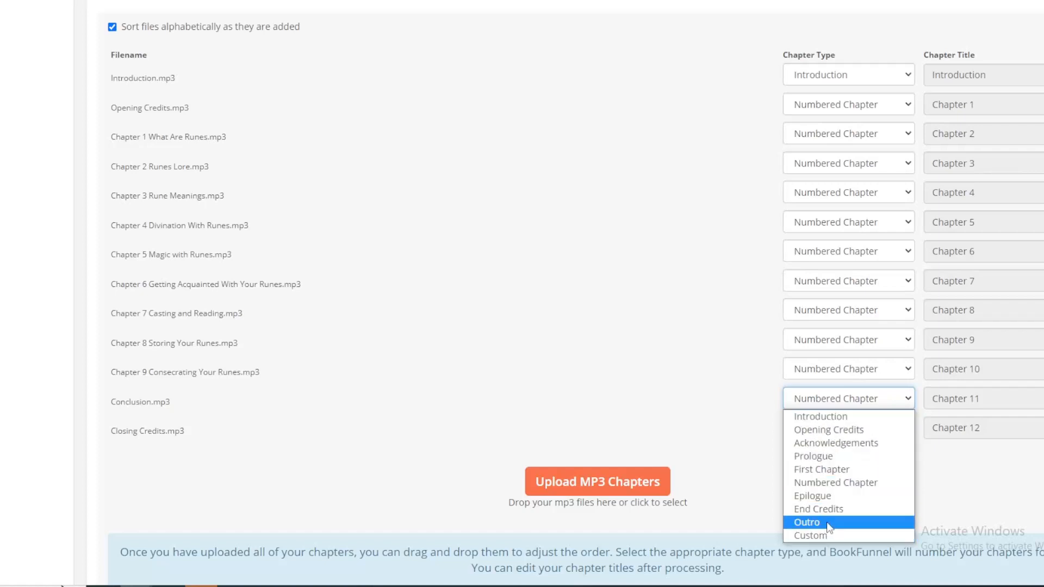
click(818, 536)
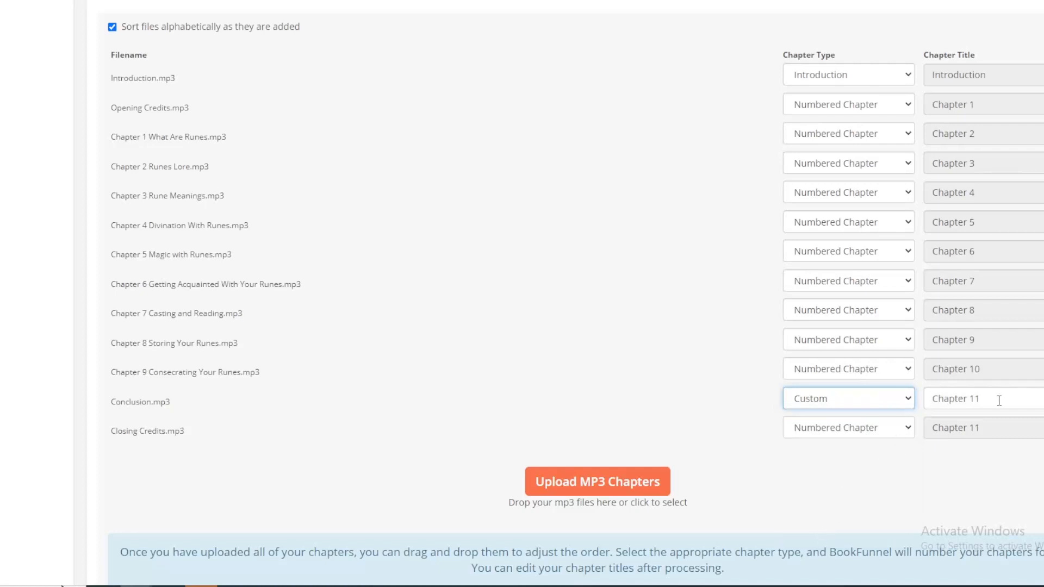
drag(999, 401, 928, 400)
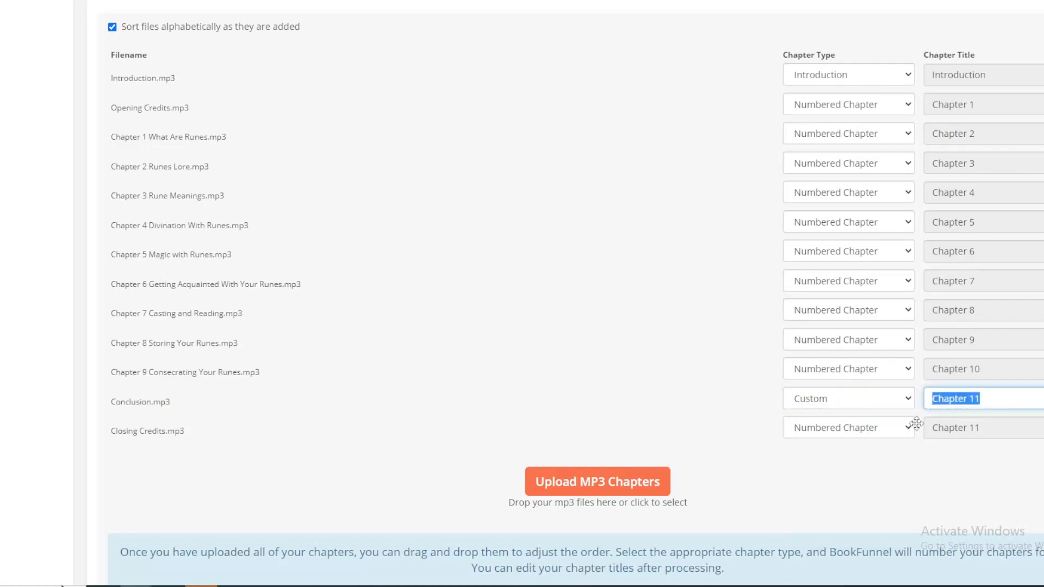
text(Conc)
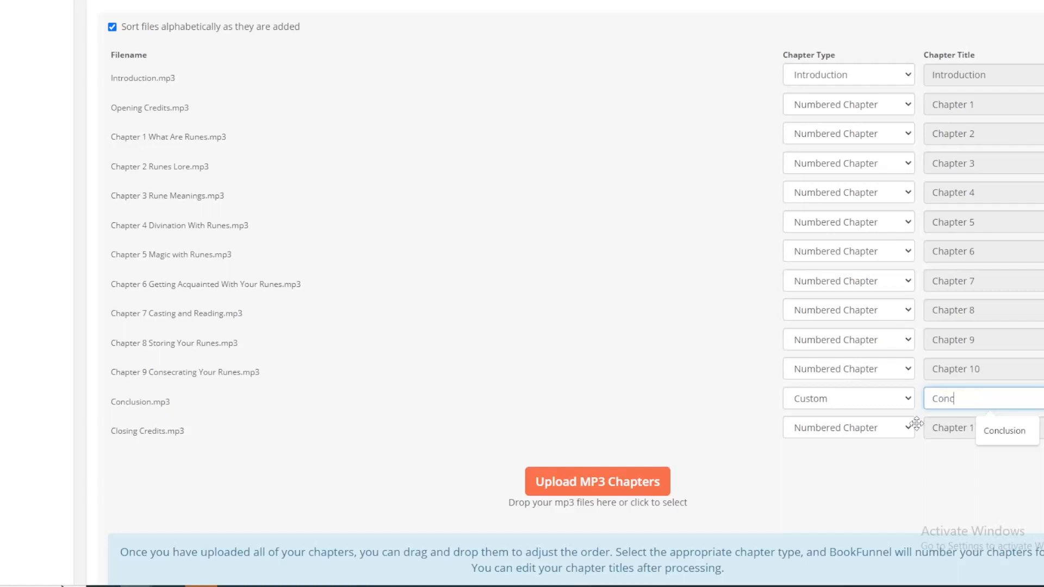
text(lusion)
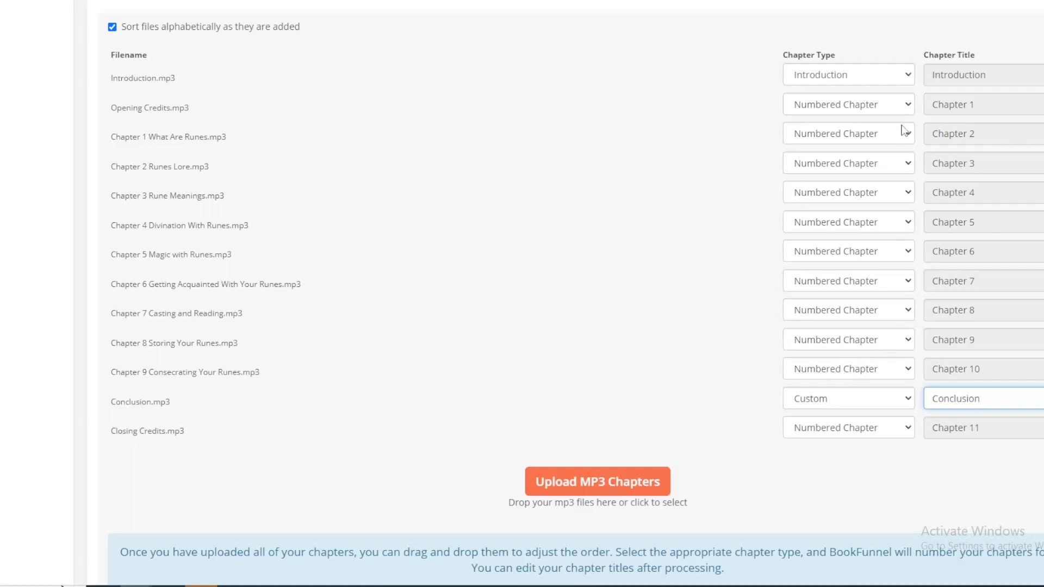
Step: Set the chapter type of Opening Credits.mp3 to Opening Credits, and make Closing Credits.mp3 a Custom chapter titled "Closing Credits"
click(906, 106)
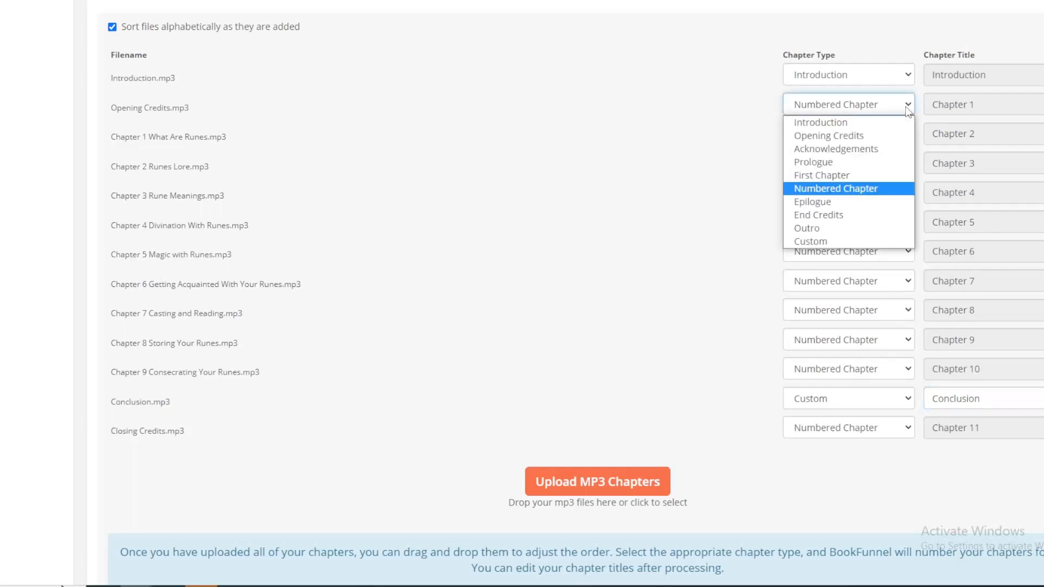
click(882, 131)
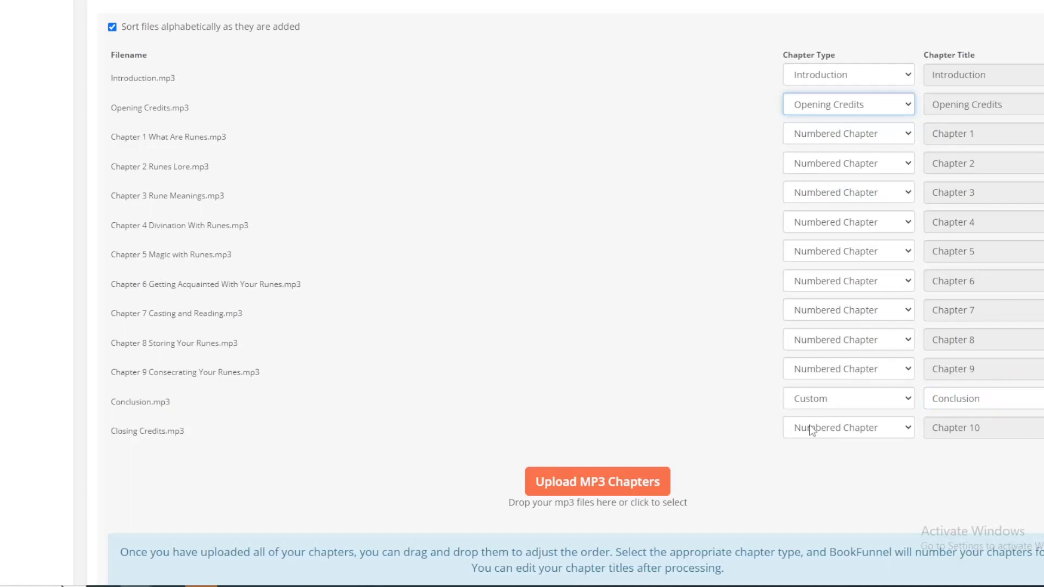
click(908, 429)
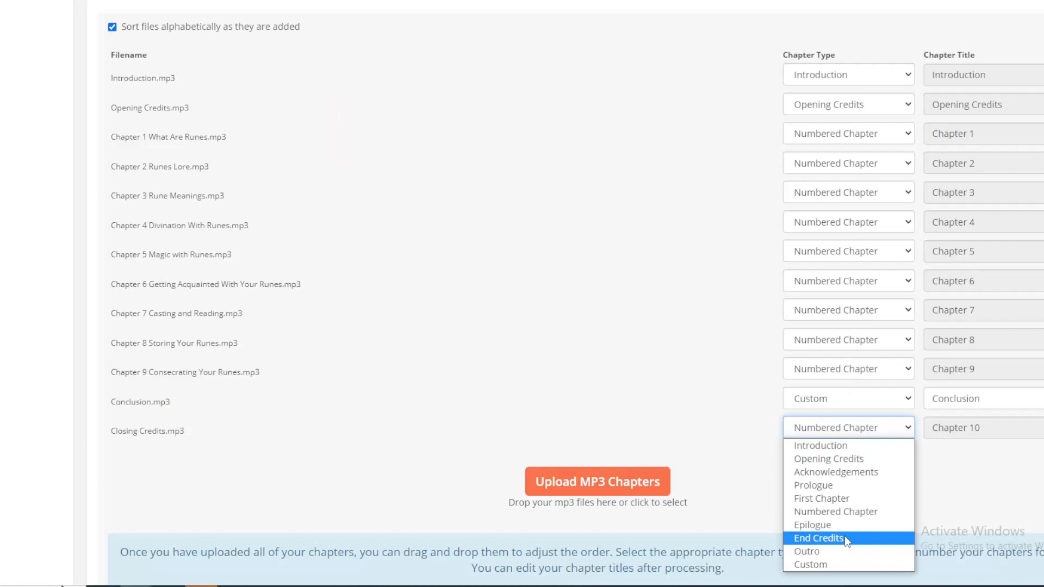
click(826, 566)
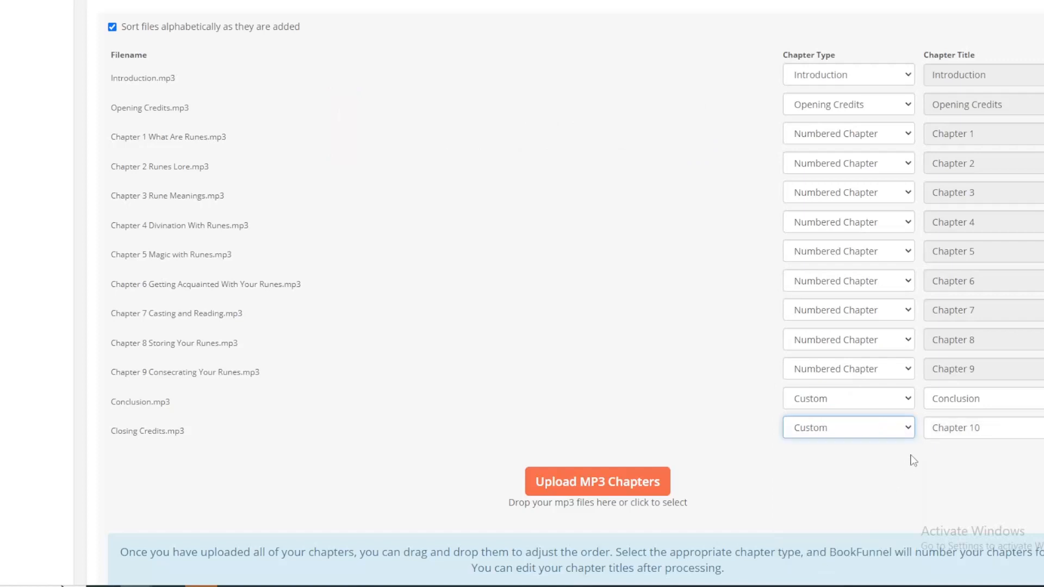
click(948, 433)
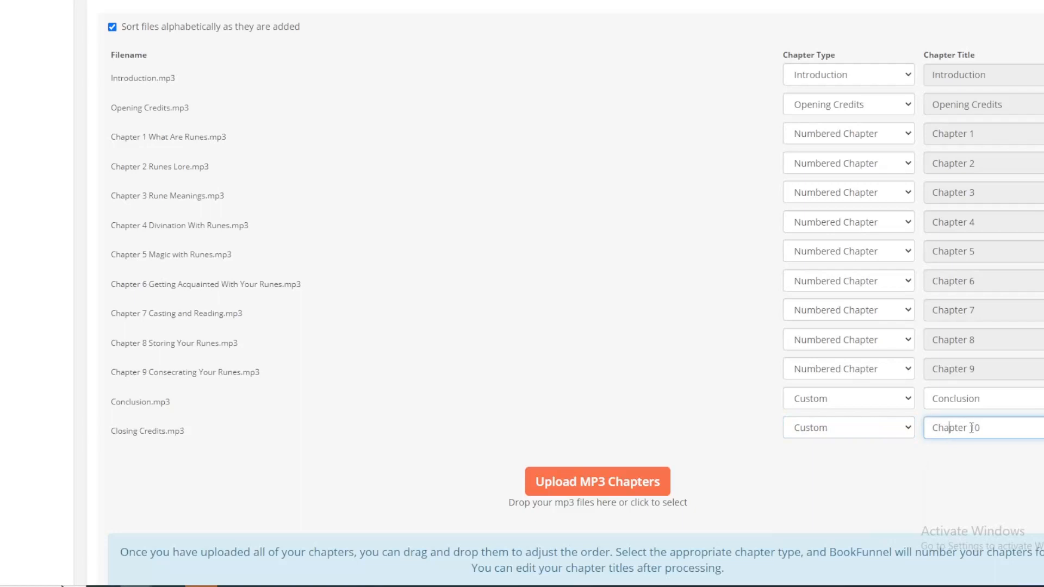
drag(992, 431, 932, 432)
text(Closing Credits)
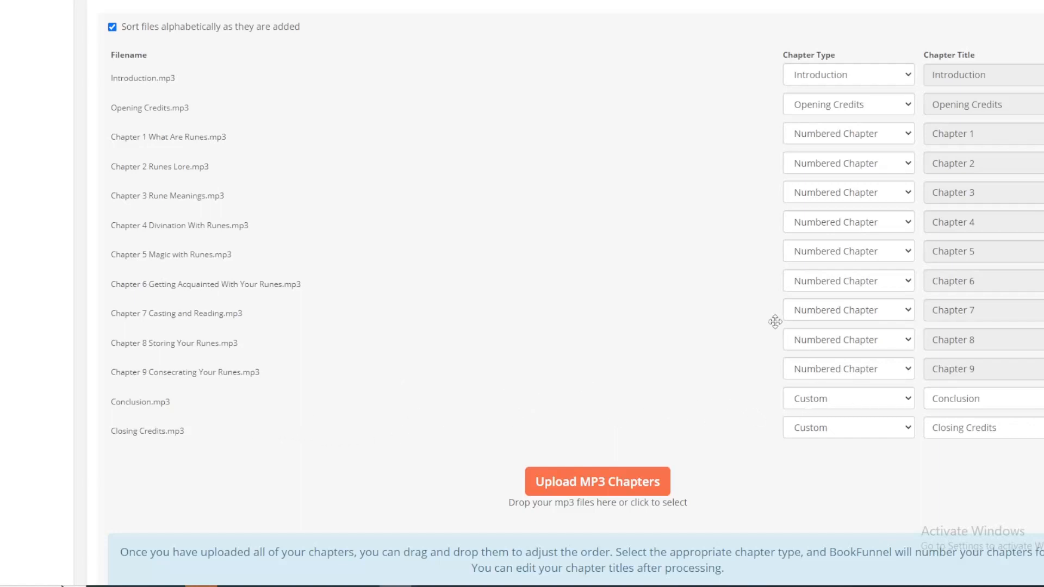
Step: Check the chapter list, submit the audiobook files for processing and confirm the submission
scroll(771, 318, up, 4)
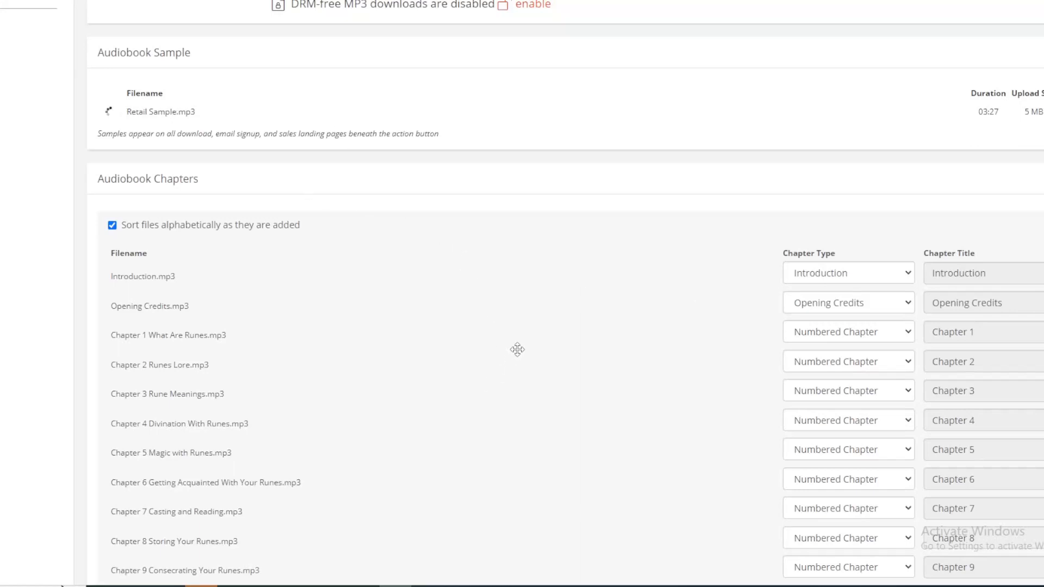
scroll(522, 338, down, 2)
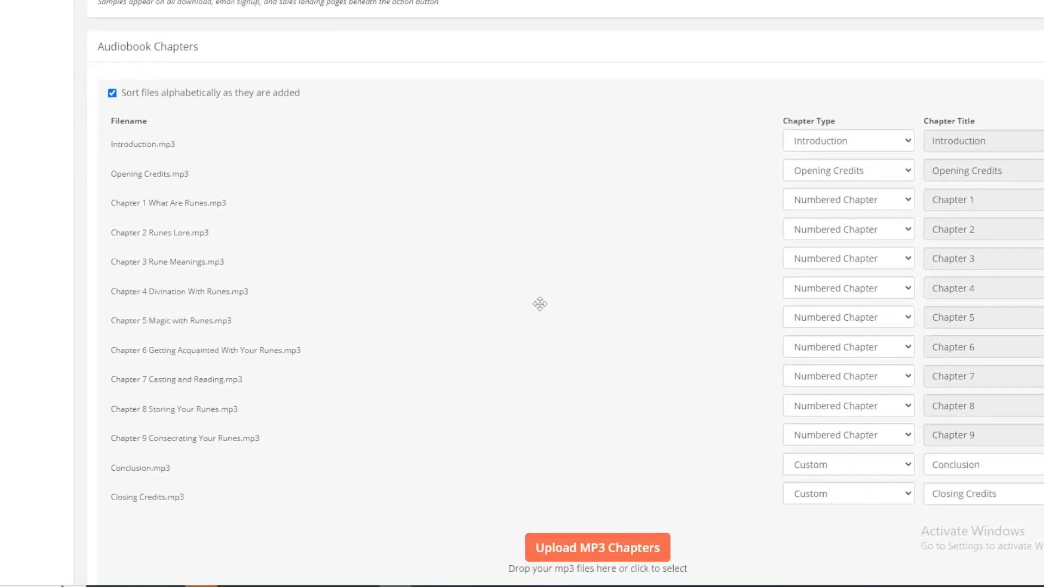
scroll(522, 339, down, 2)
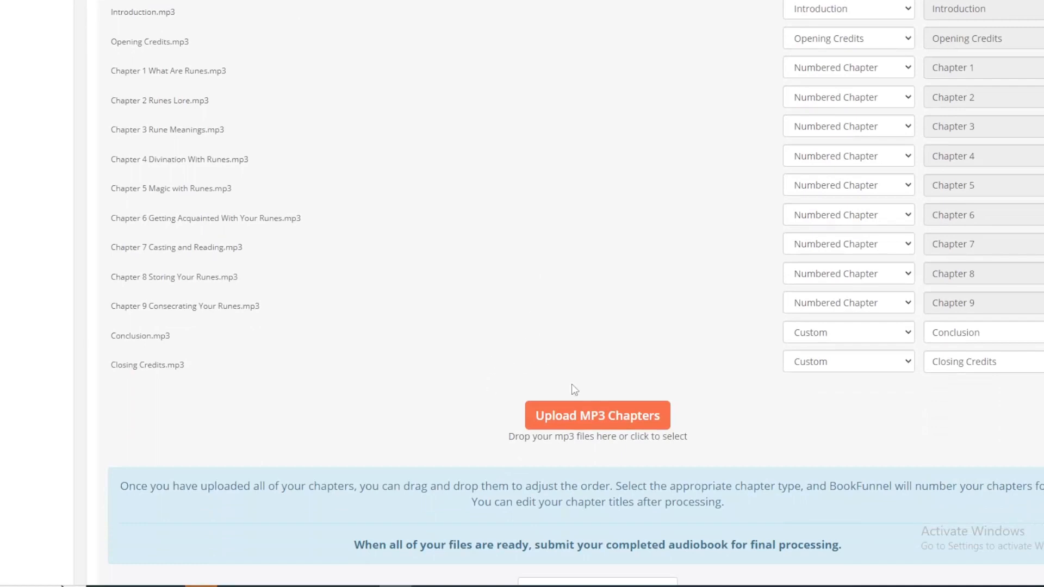
scroll(562, 378, down, 1)
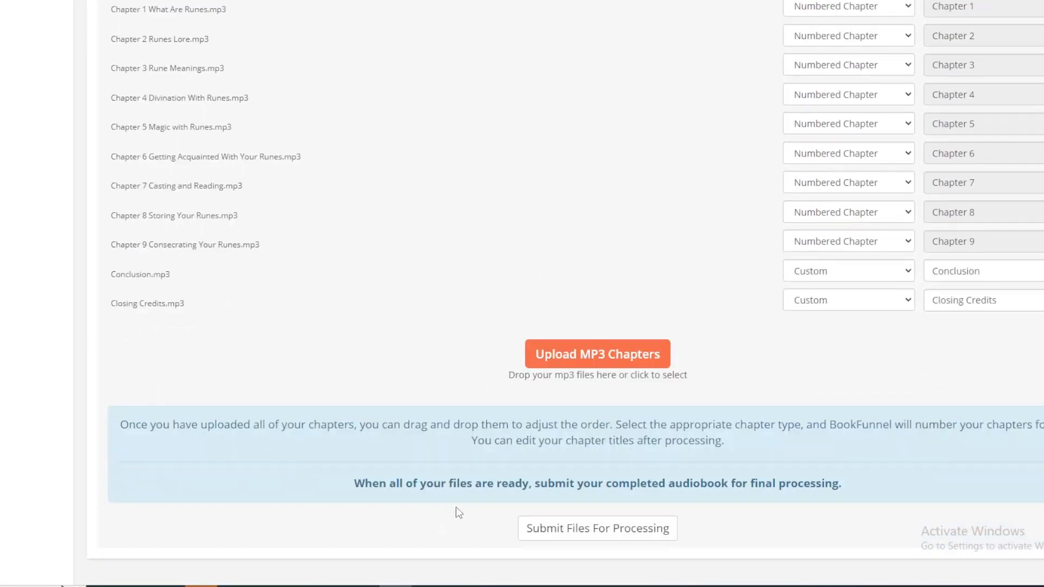
click(623, 537)
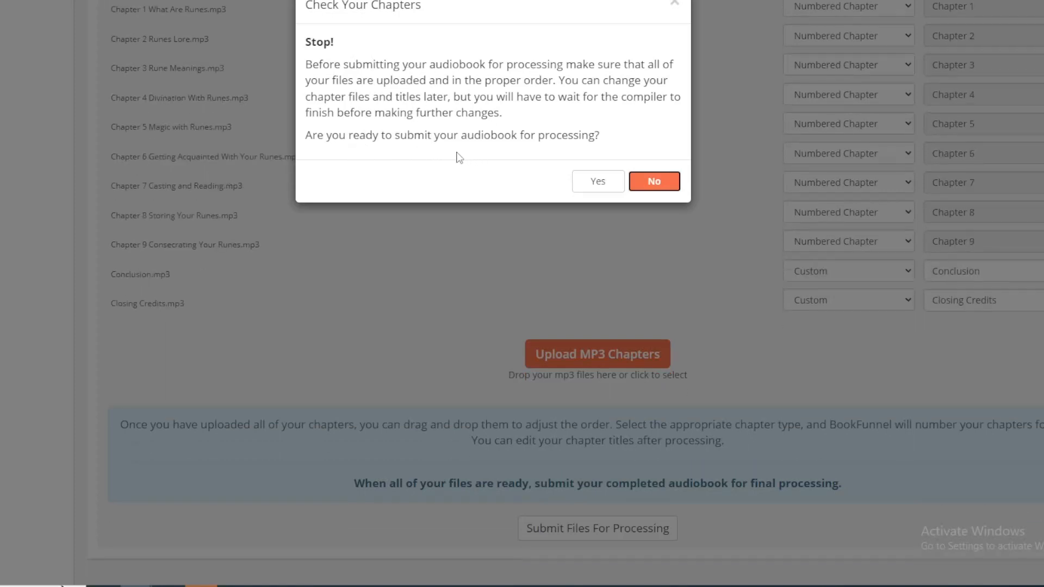
click(590, 182)
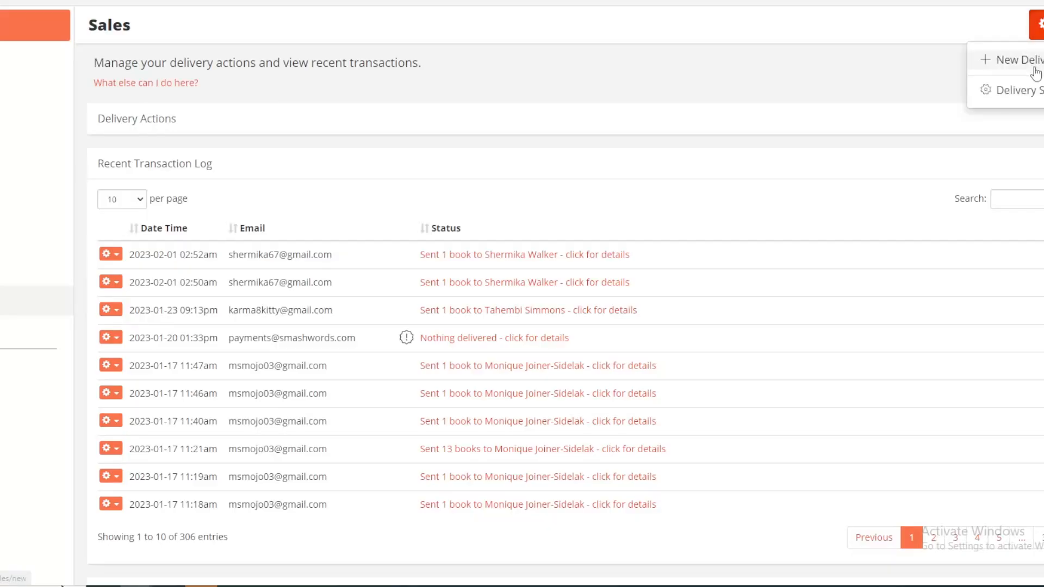
Step: Start a new sales delivery action and name it "Divination with Runes Audiobook"
click(1035, 70)
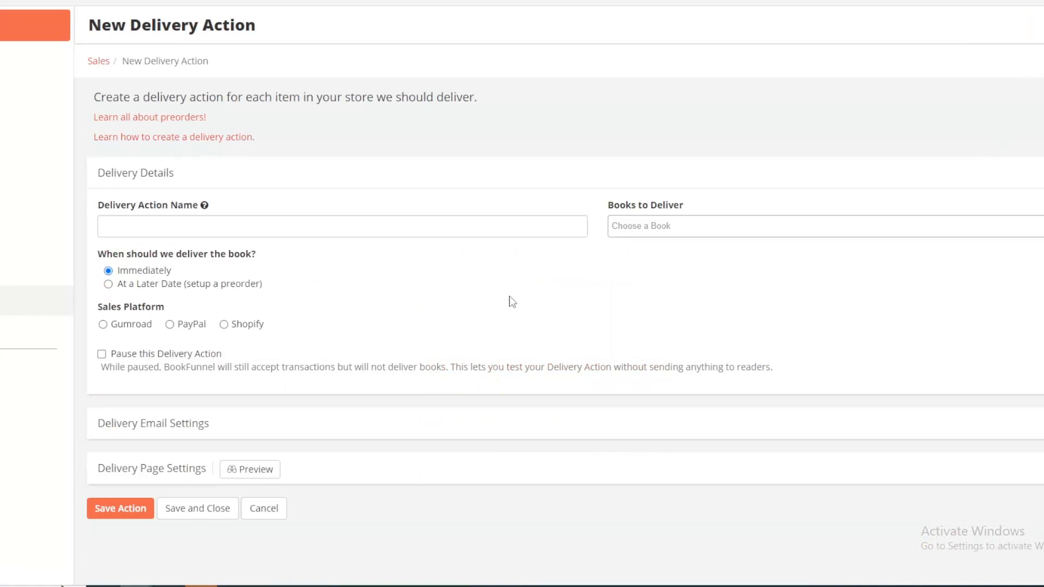
click(316, 233)
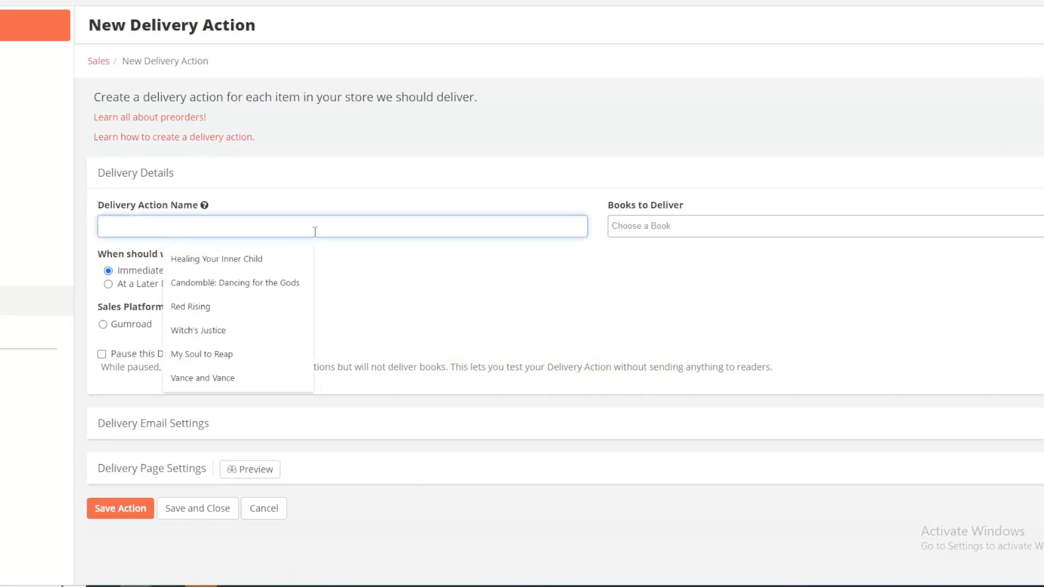
right_click(160, 227)
click(201, 331)
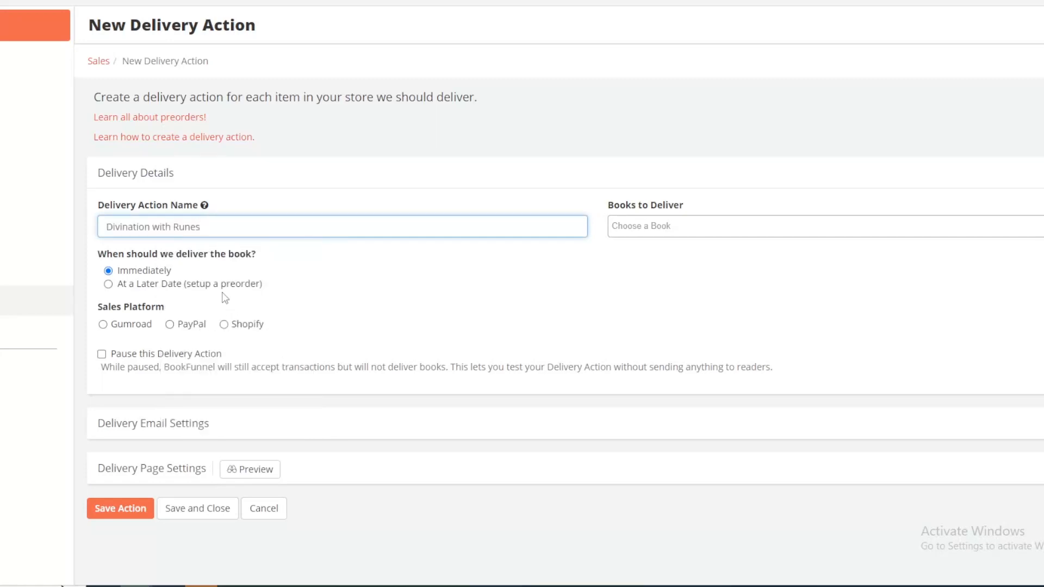
text(Audiobook)
Step: Choose Divination with Runes (audiobook) as the book to deliver and Shopify as the sales platform
click(674, 224)
scroll(661, 286, down, 10)
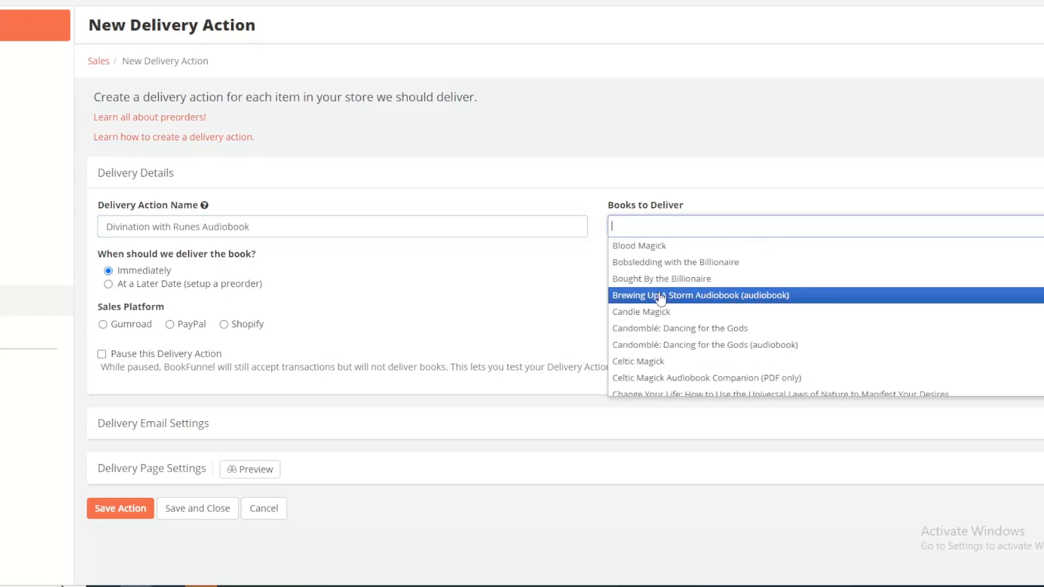
scroll(661, 288, down, 6)
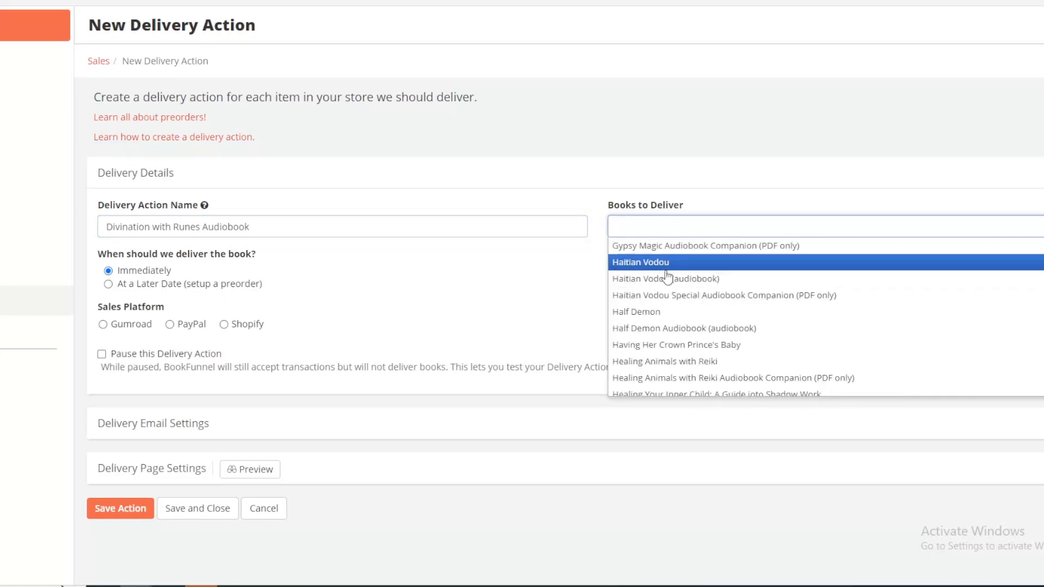
scroll(670, 276, up, 3)
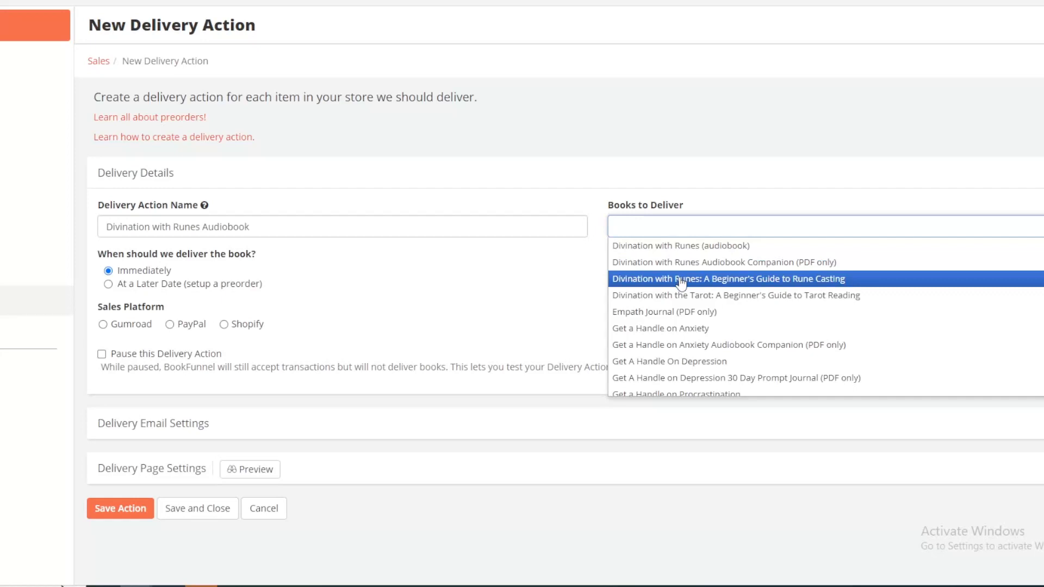
scroll(685, 270, up, 1)
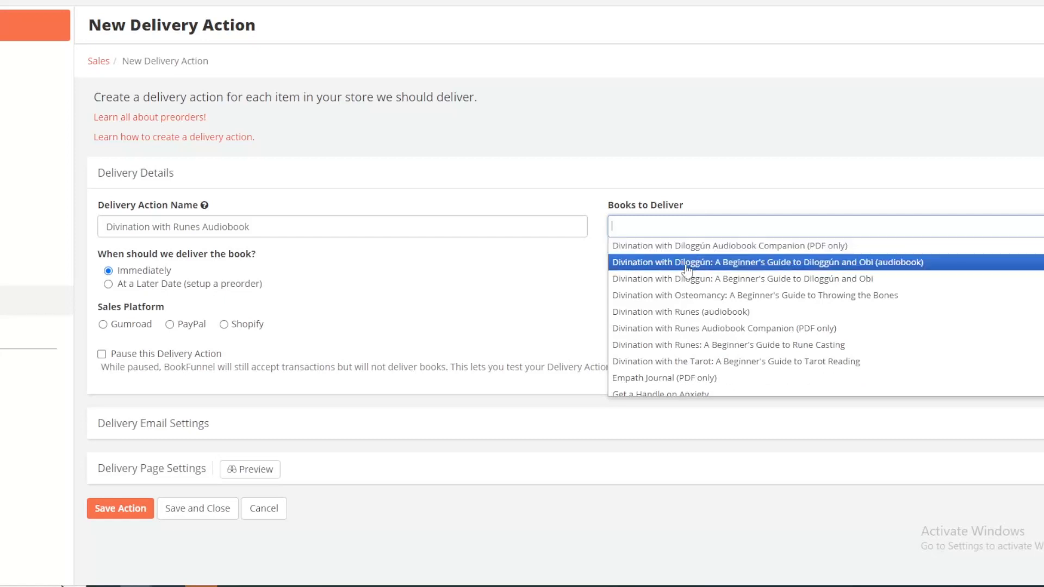
click(658, 312)
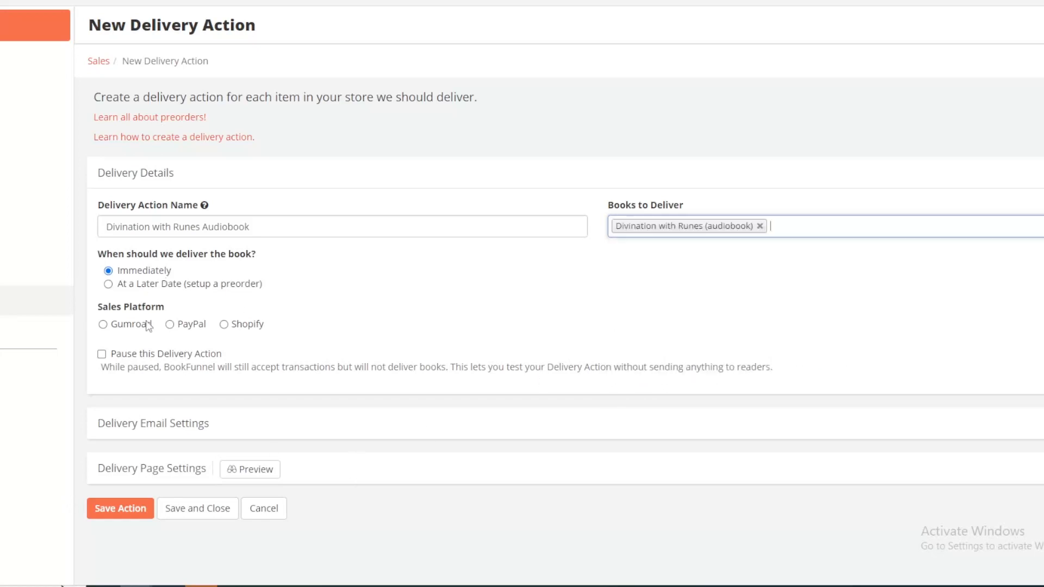
click(226, 326)
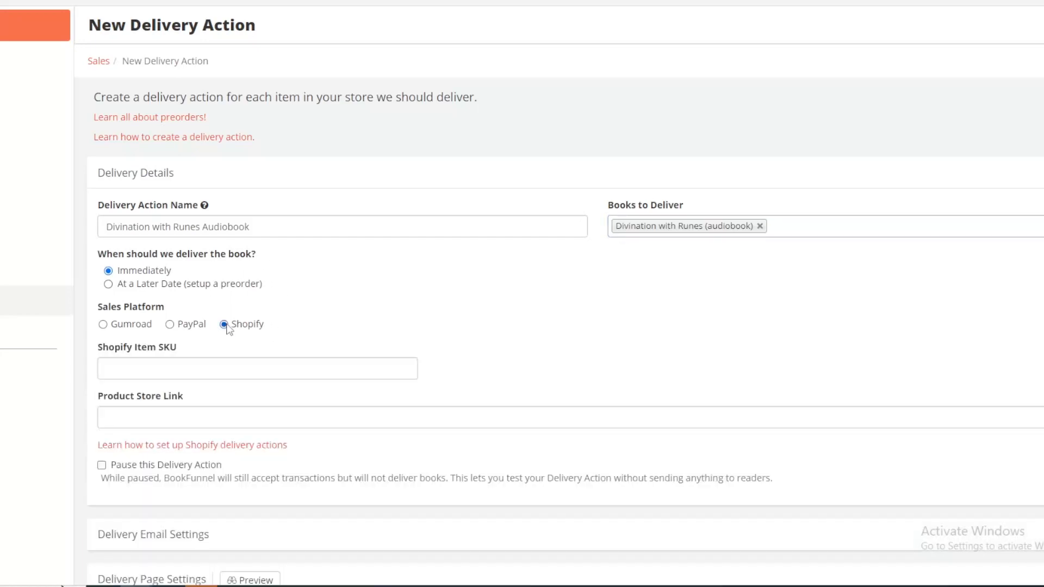
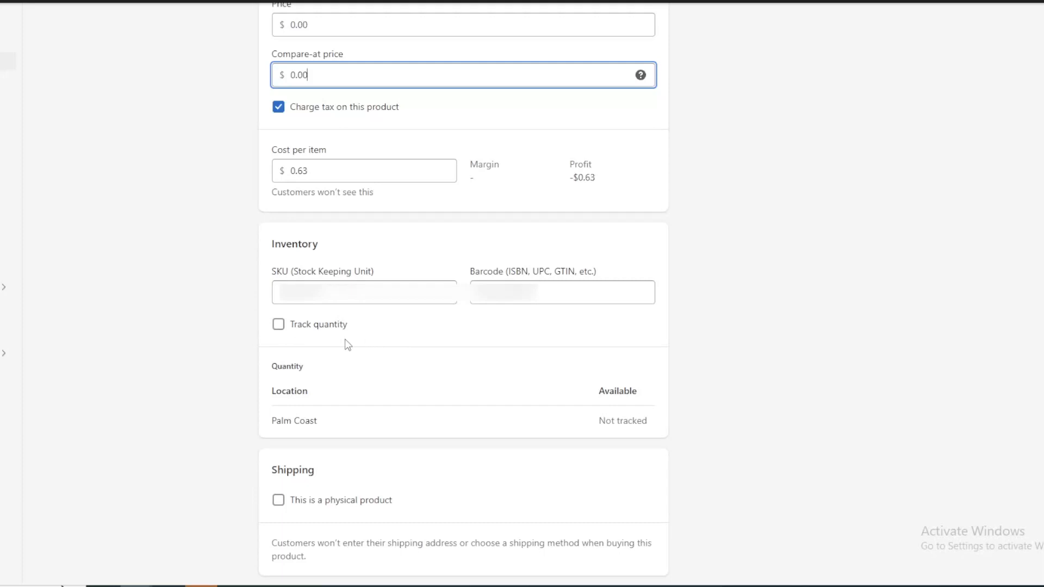
Step: Copy the audiobook product's SKU from Shopify and paste it as the Shopify Item SKU in the BookFunnel delivery action
double_click(278, 294)
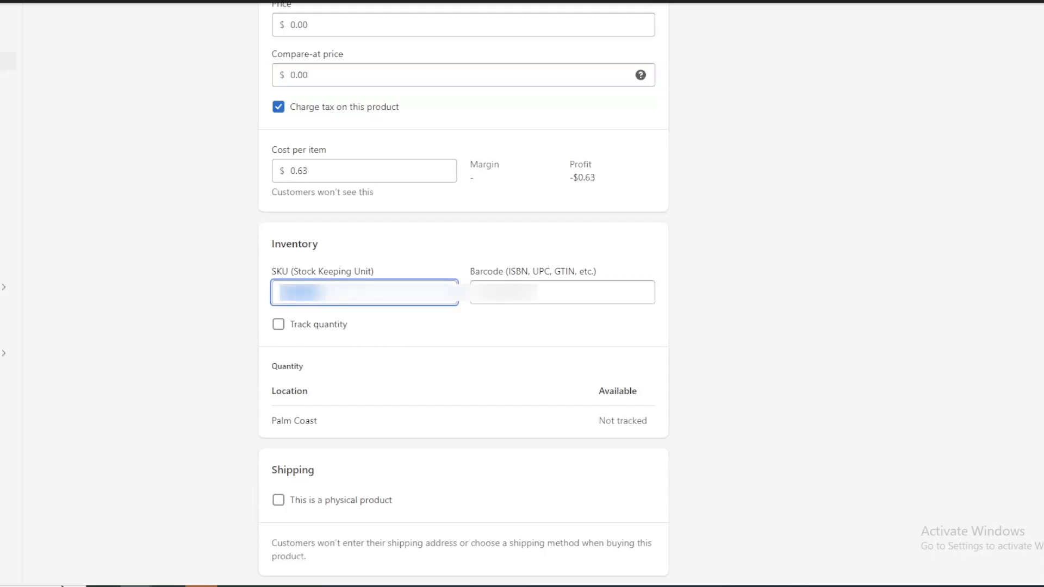
right_click(291, 292)
click(326, 340)
click(144, 2)
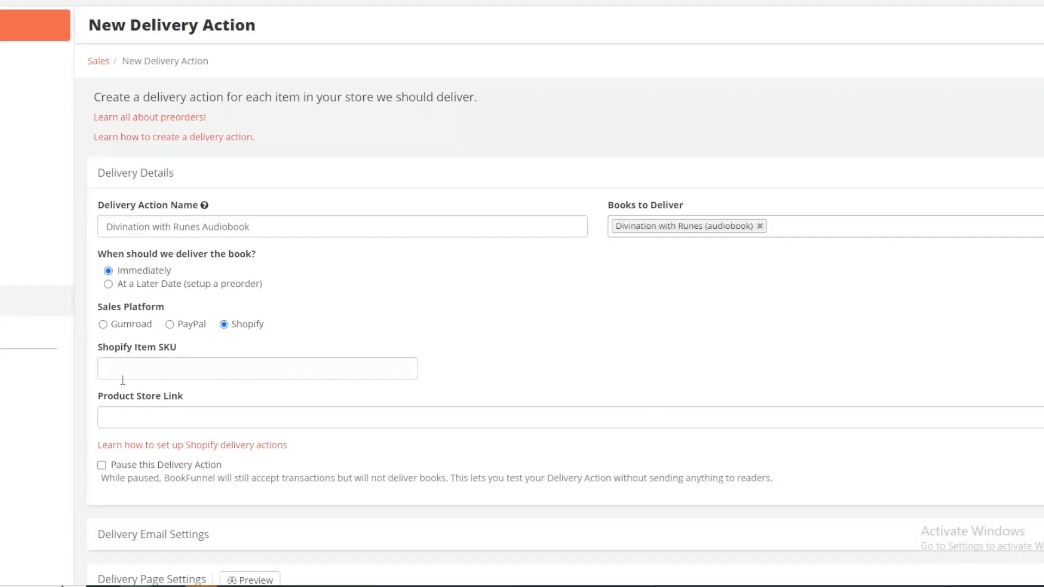
click(179, 369)
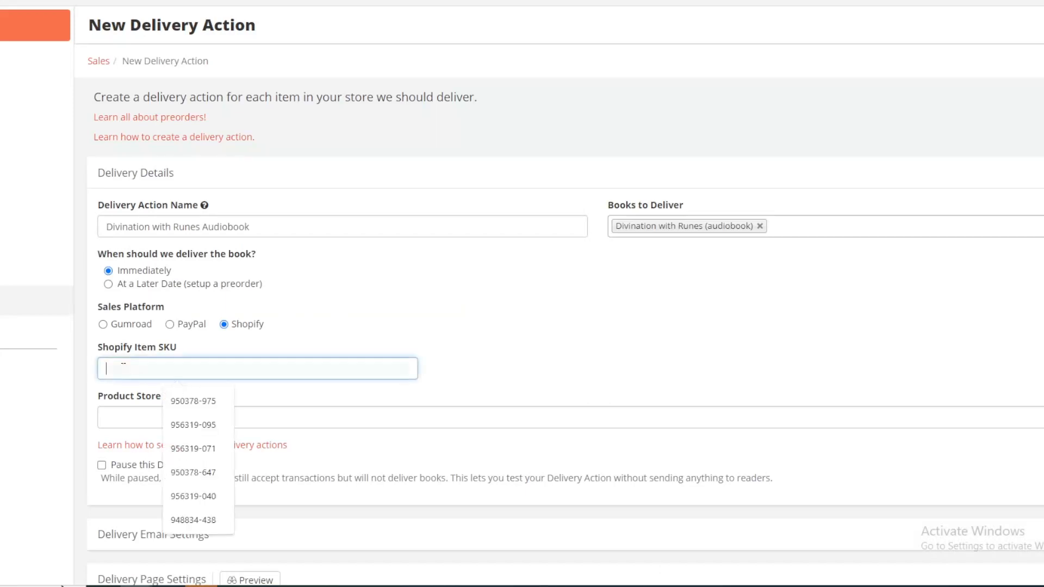
right_click(133, 370)
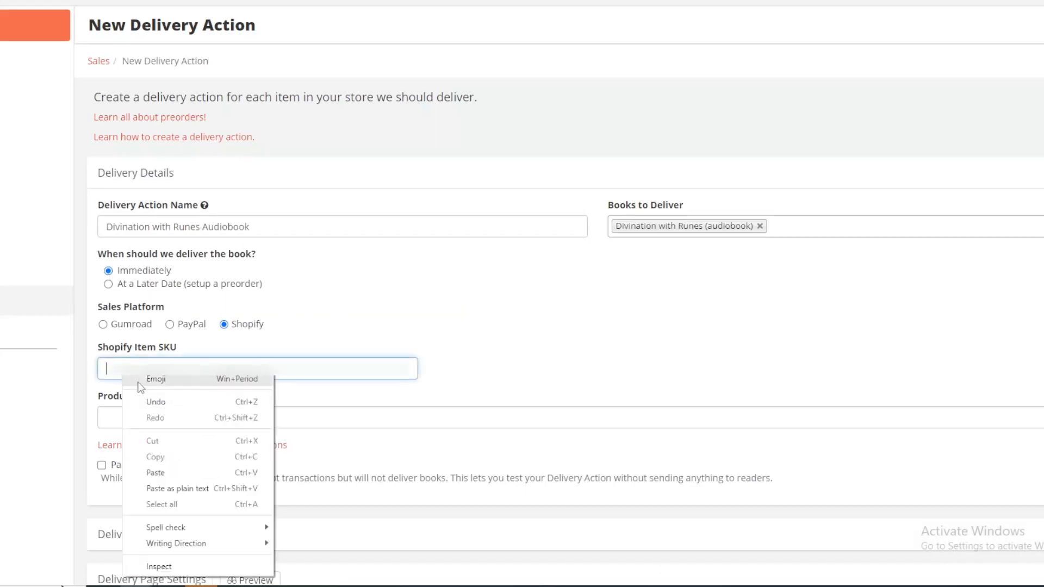
click(158, 472)
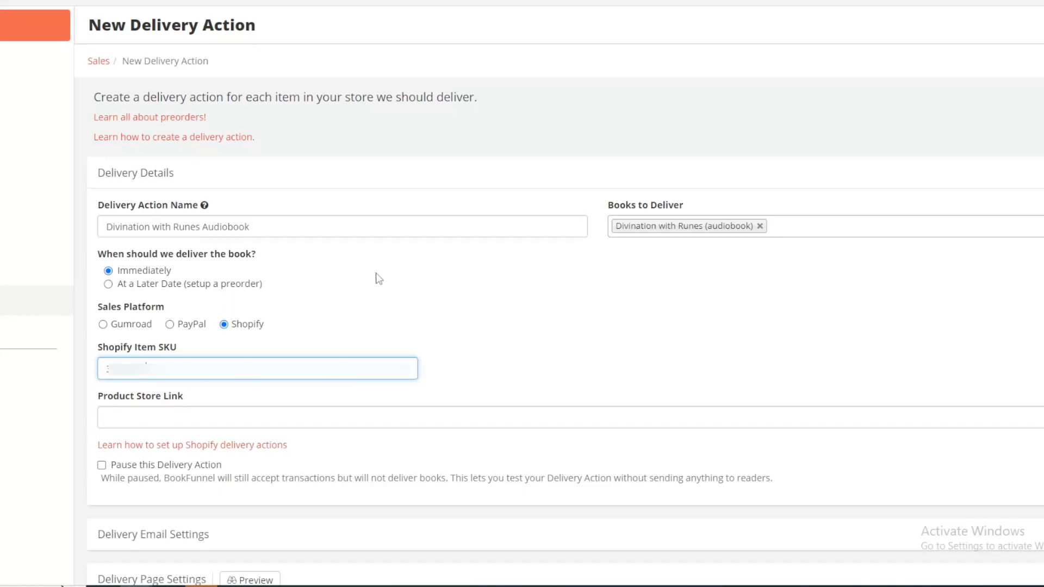
Step: Return to Shopify, save the Divination with Runes Audiobook product, and create and copy its checkout link
key(ctrl+shift+Tab)
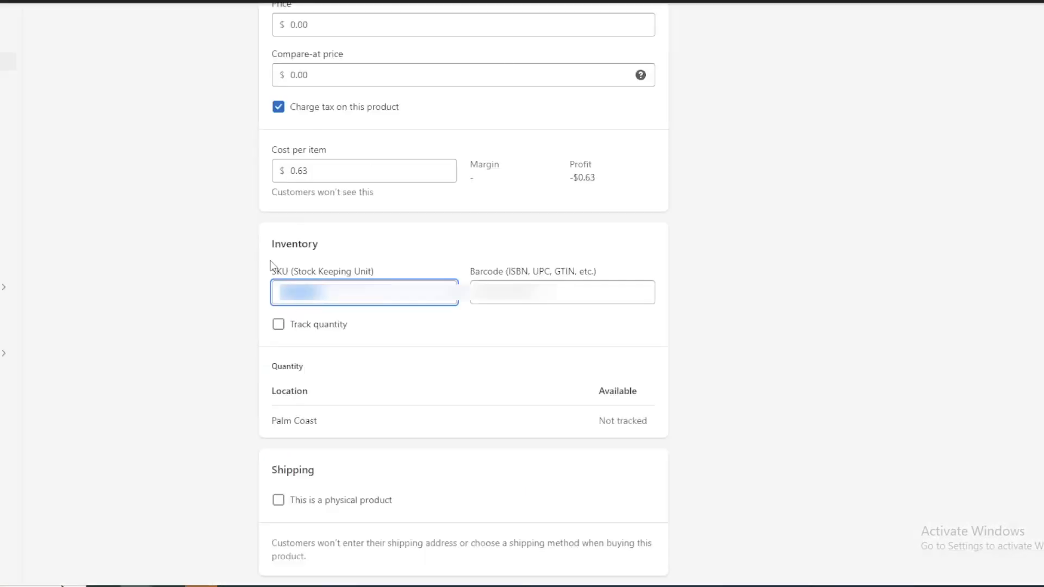
click(865, 2)
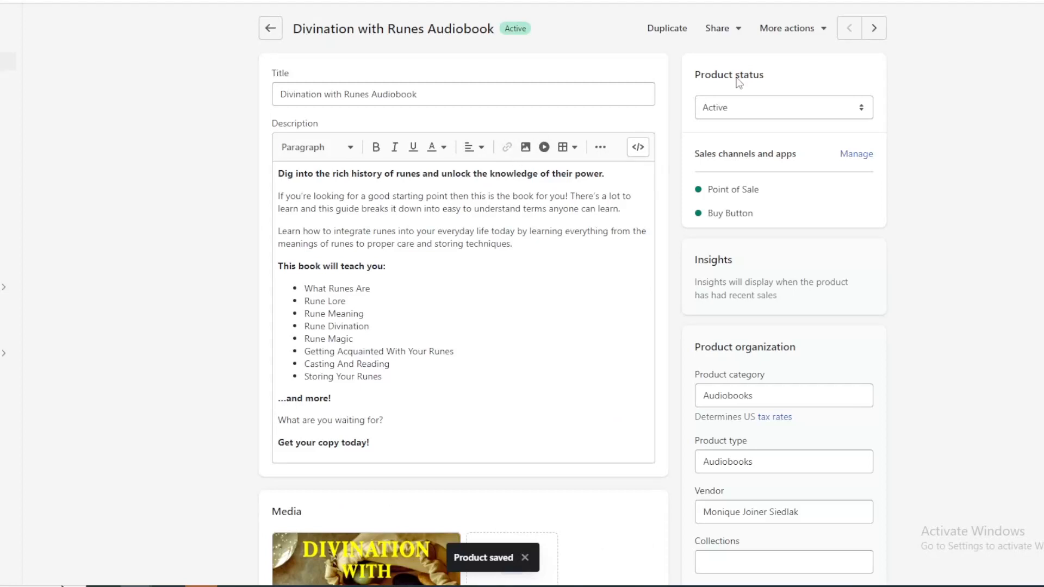
click(823, 29)
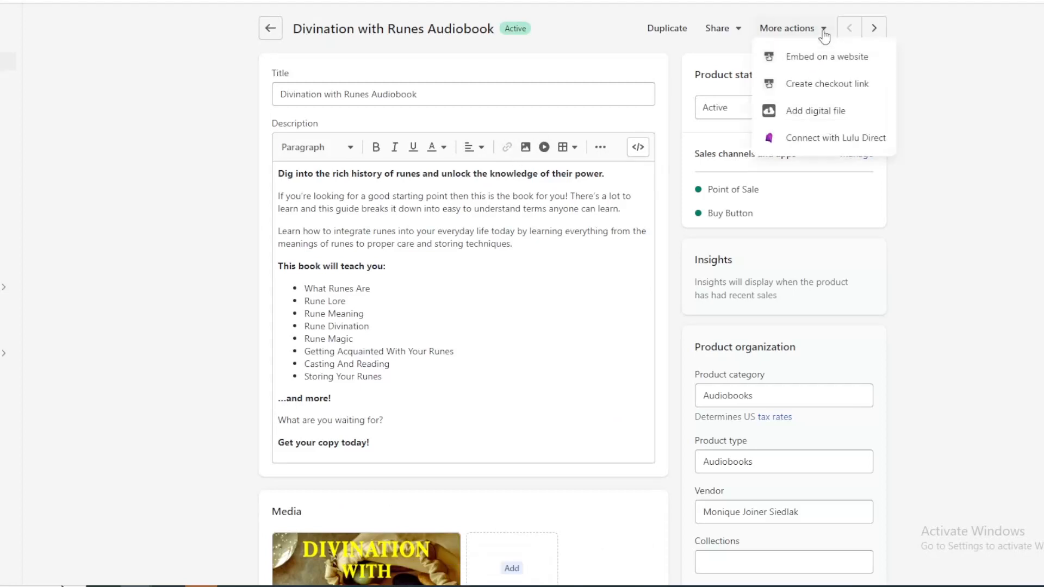
click(813, 87)
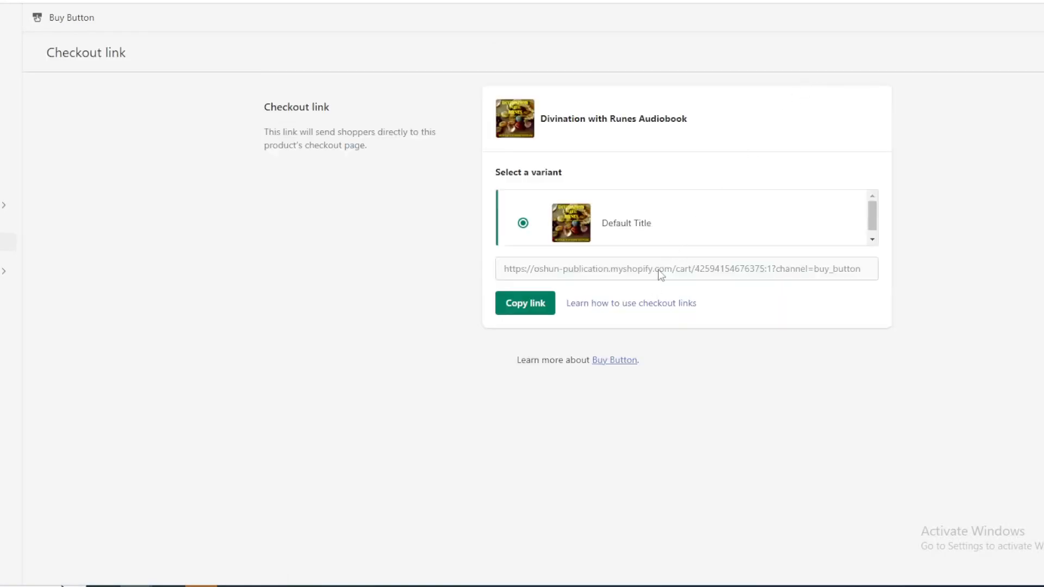
click(539, 312)
Step: Switch to BookFunnel, paste the copied checkout link as the Product Store Link, and save the delivery action
click(106, 0)
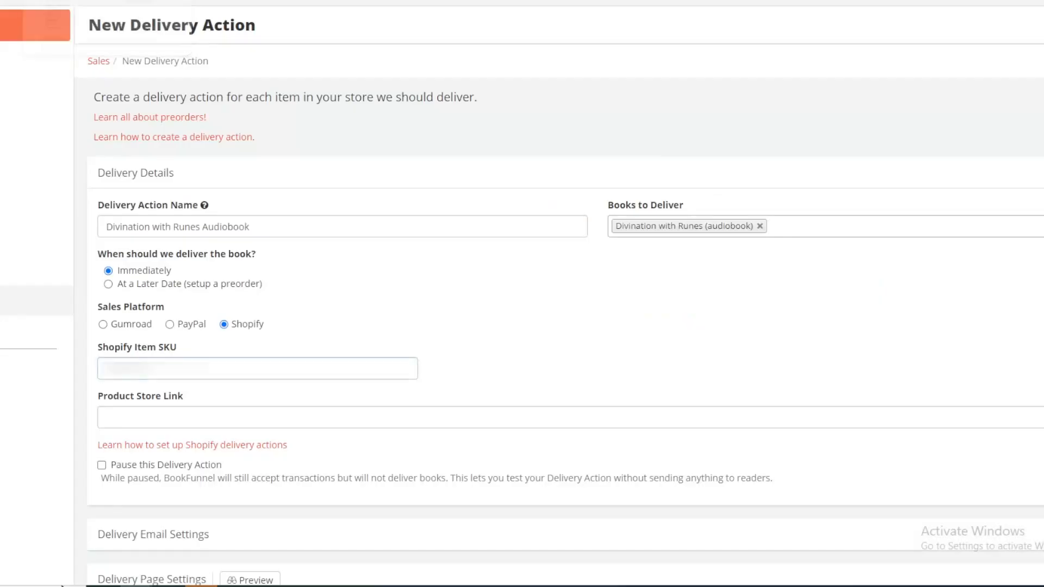
click(329, 419)
right_click(330, 418)
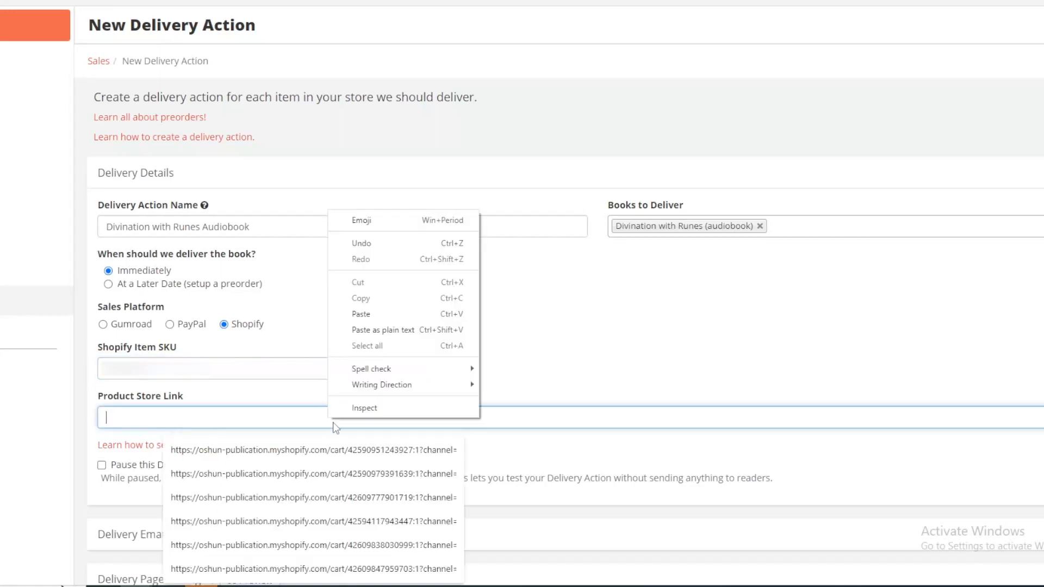
click(381, 333)
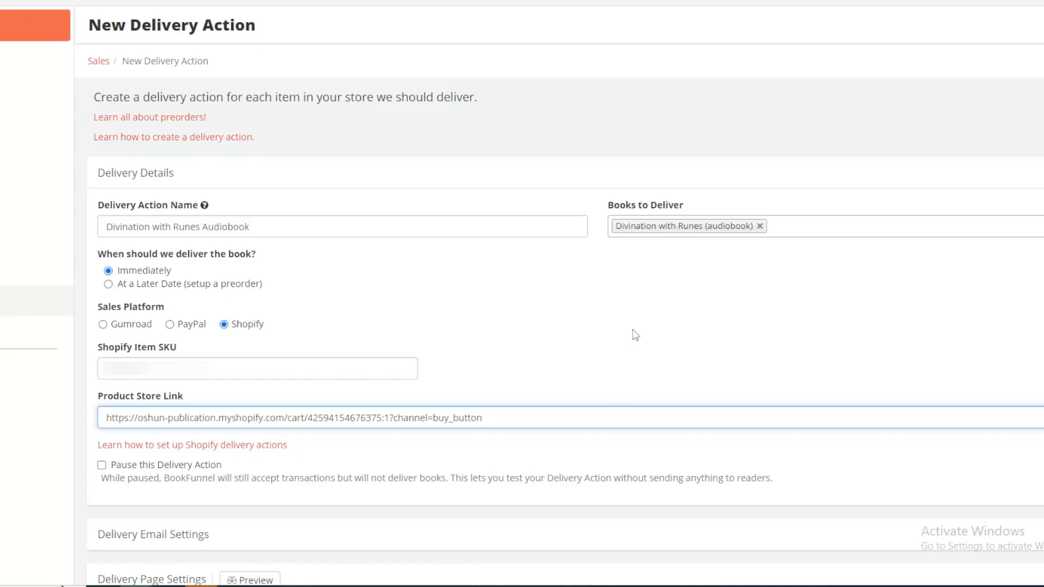
scroll(632, 334, down, 2)
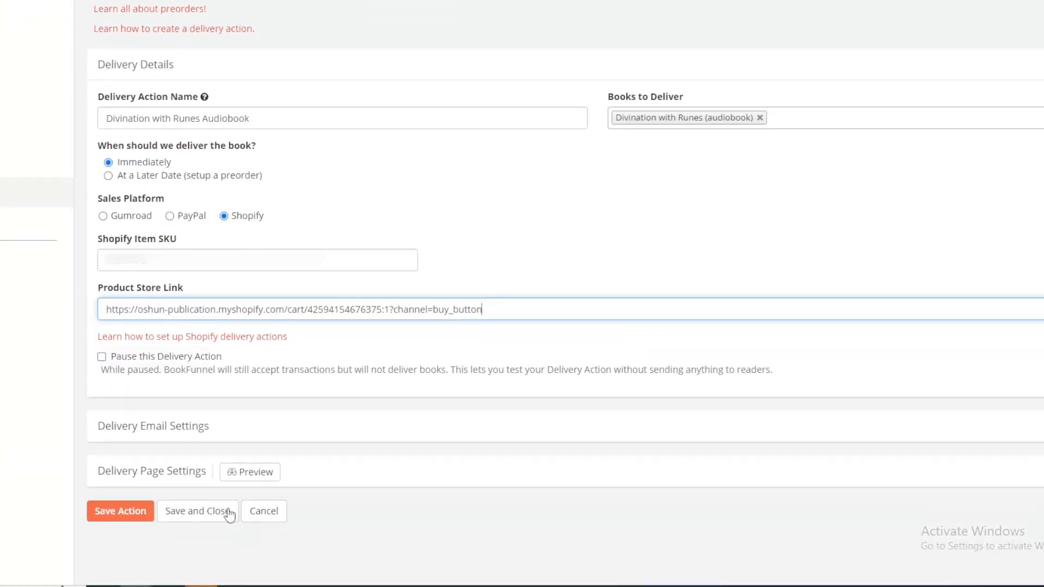
click(115, 518)
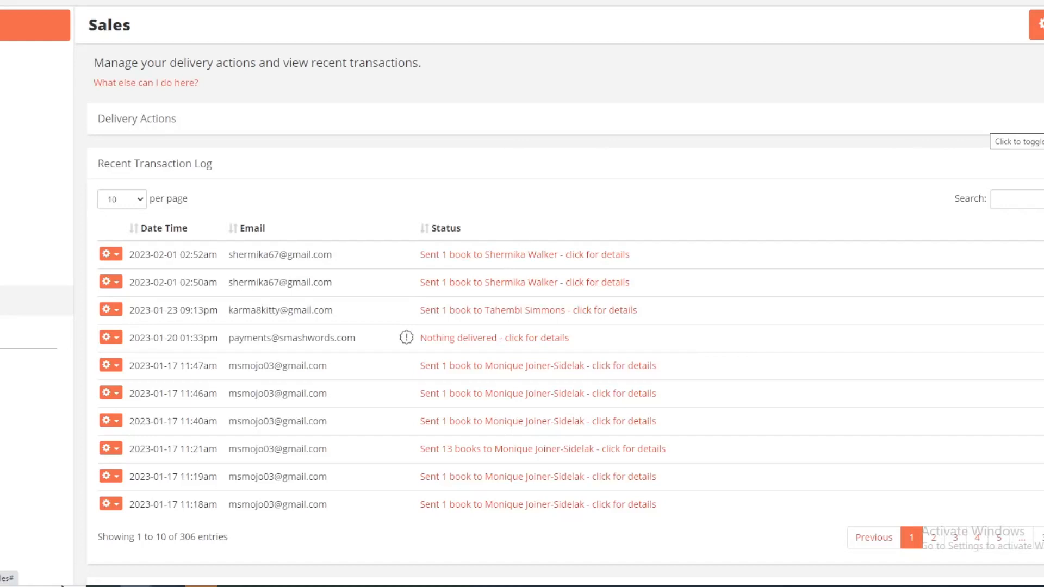
Step: Expand the delivery actions list, open Divination with Runes Audiobook, and open its product store link in a new tab
click(1042, 136)
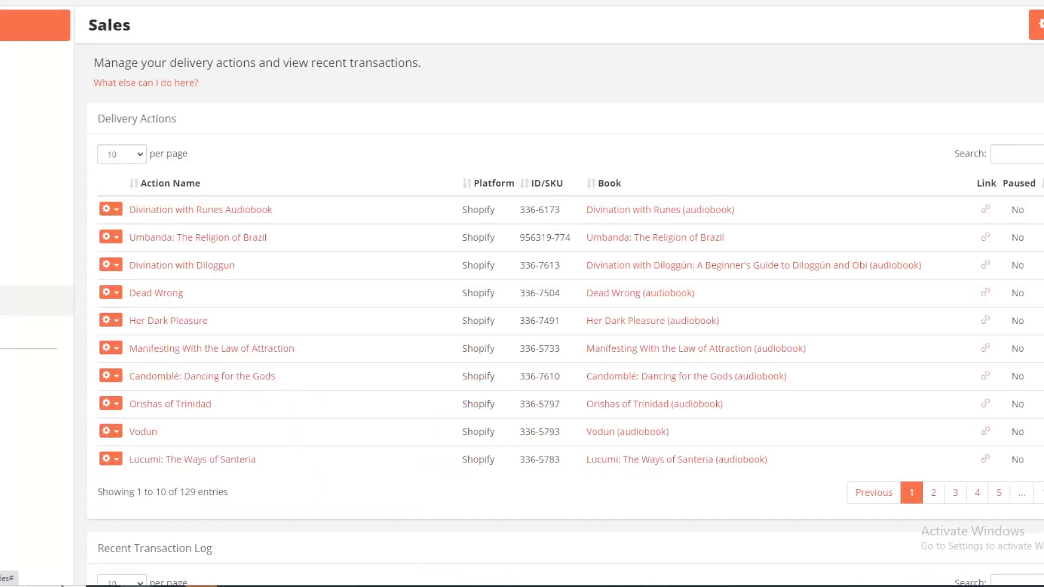
click(235, 212)
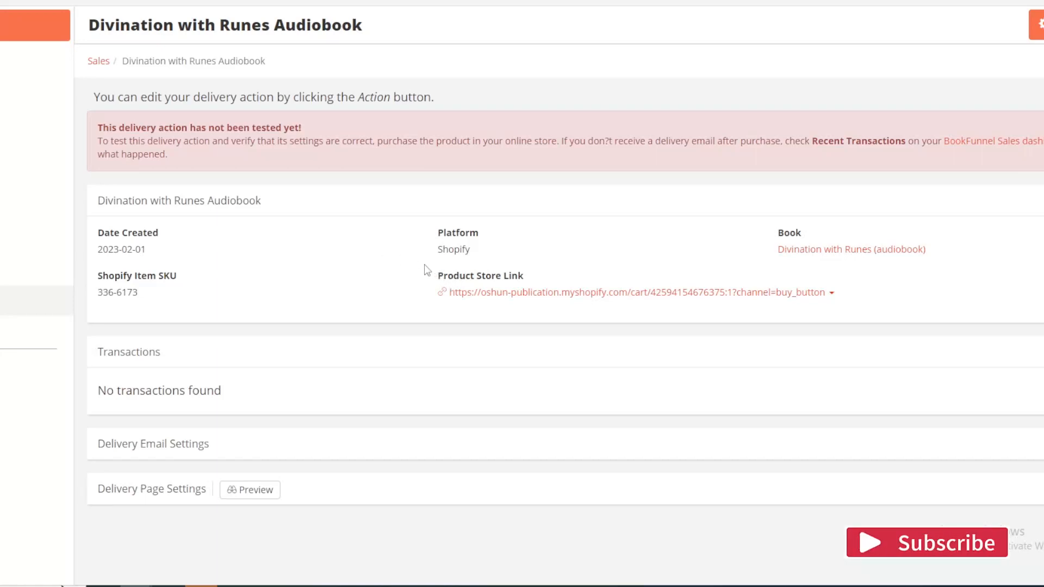
right_click(598, 299)
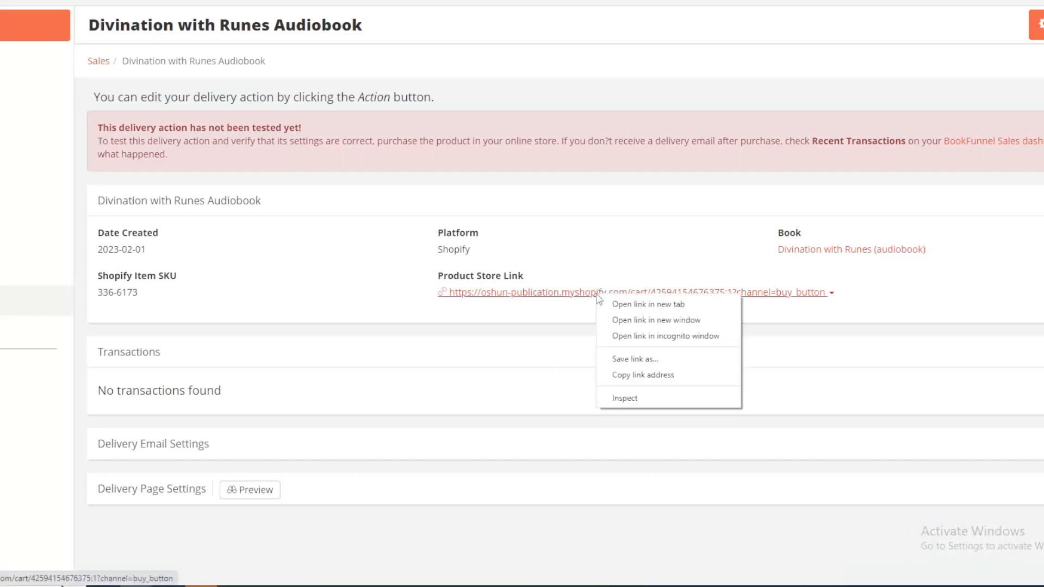
click(648, 304)
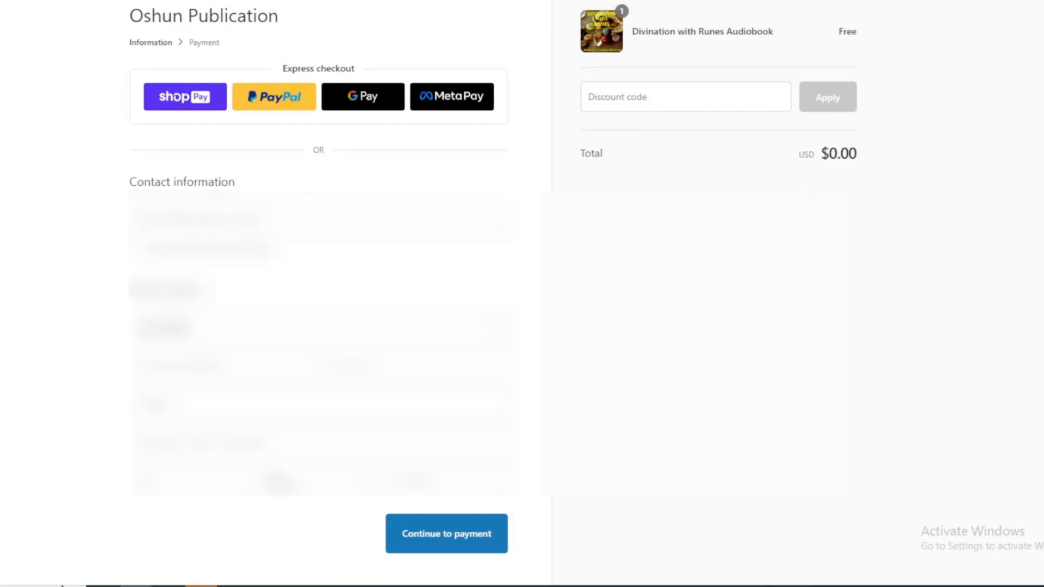
Step: Fill the checkout with a saved contact and billing address, continue to payment, and complete the free test order
click(272, 219)
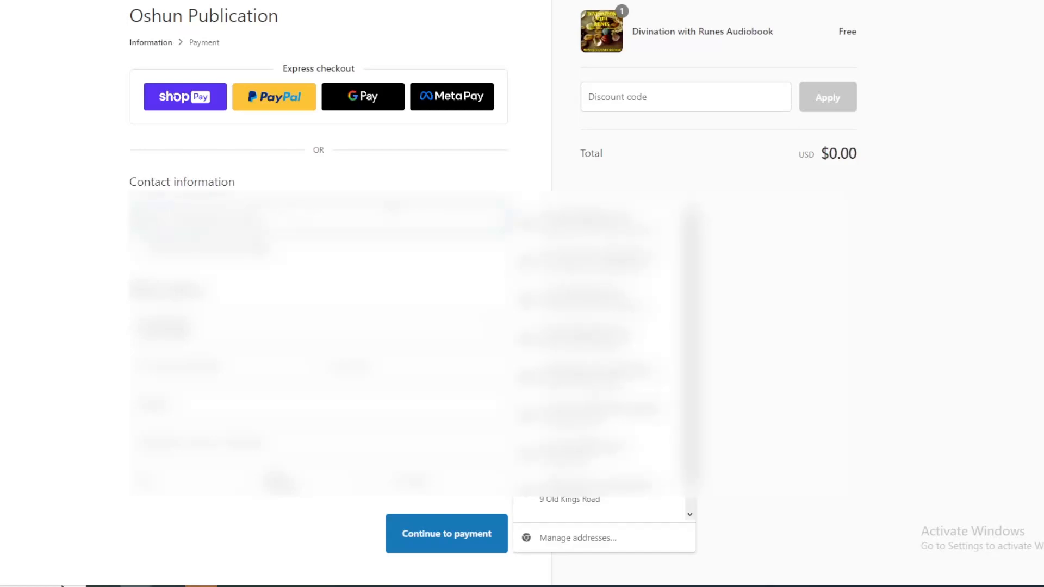
click(588, 222)
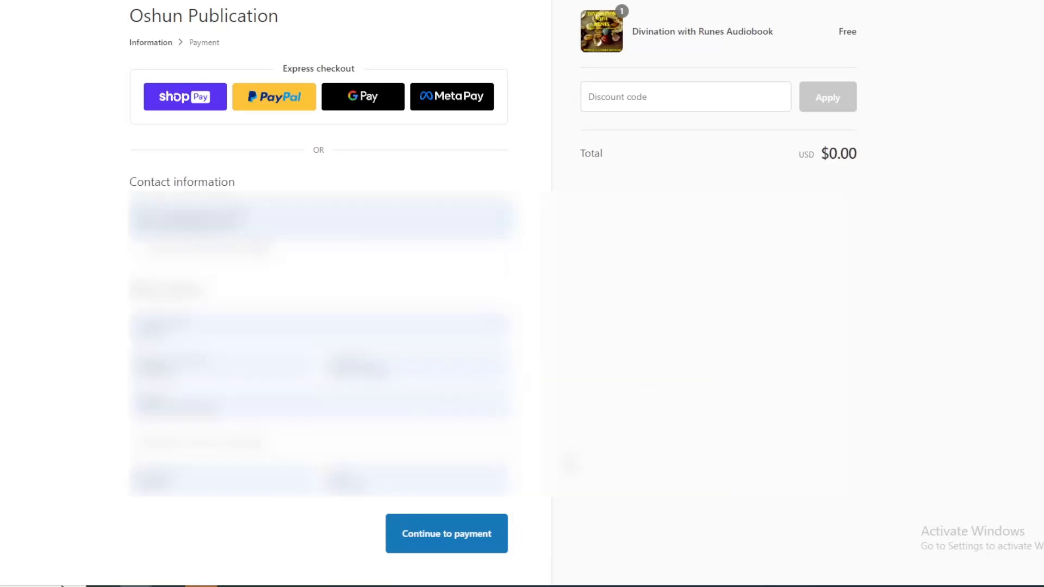
click(446, 546)
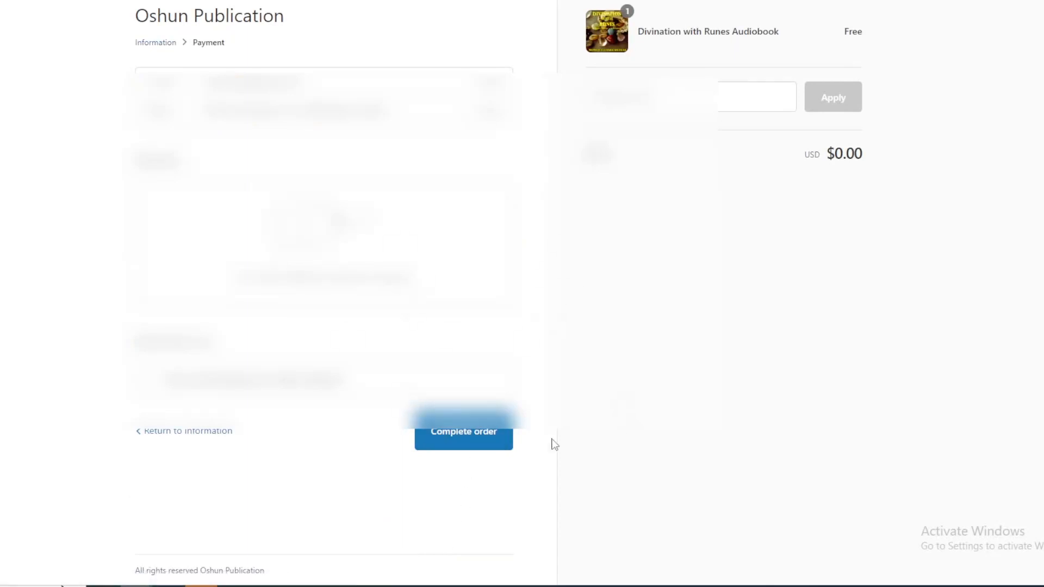
click(471, 436)
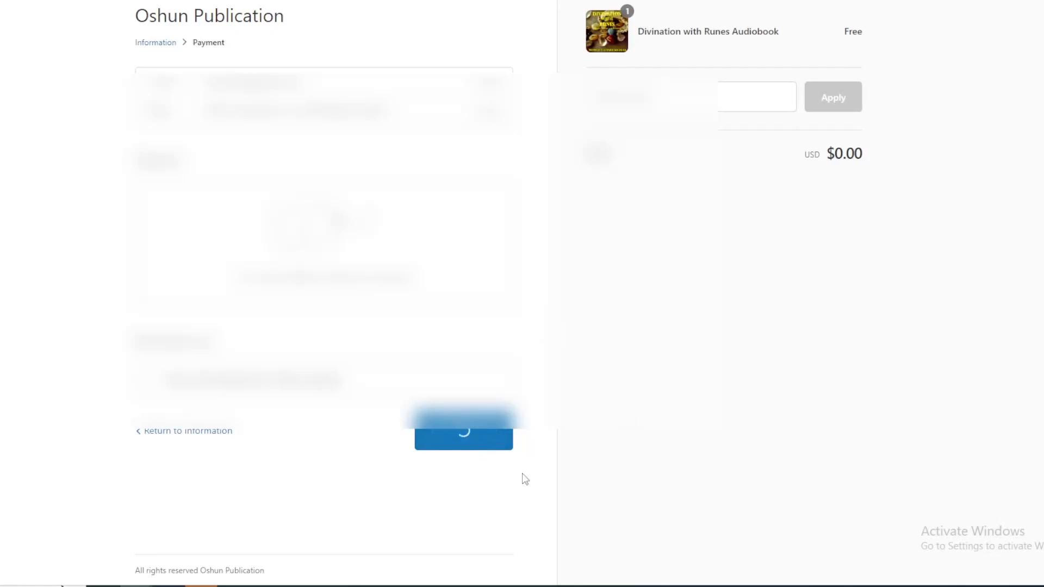